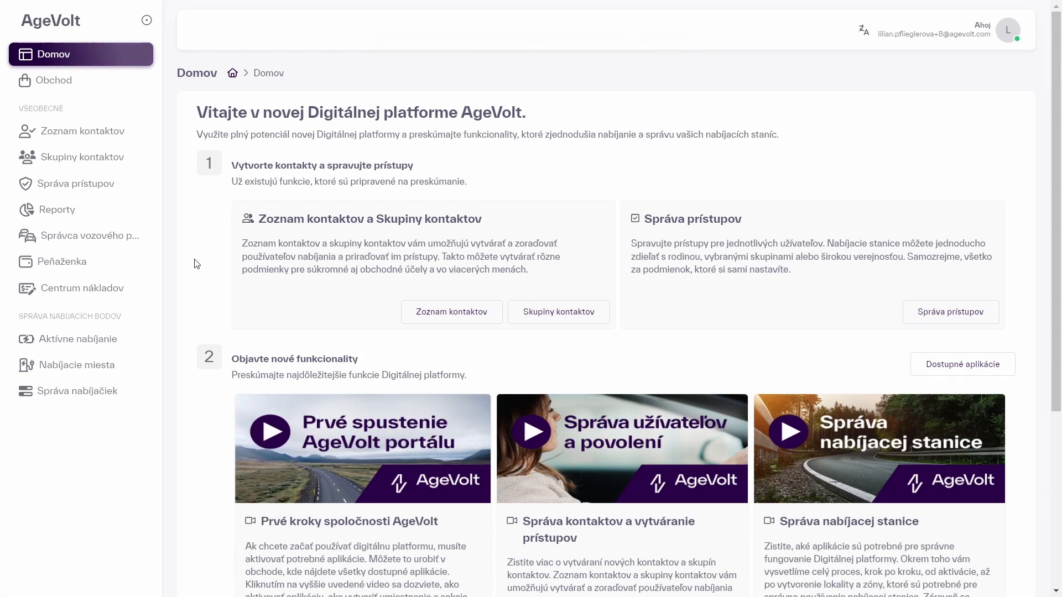
# Start a new report in Reporty and set its preset time range to Posledných 7 dní
pyautogui.click(76, 213)
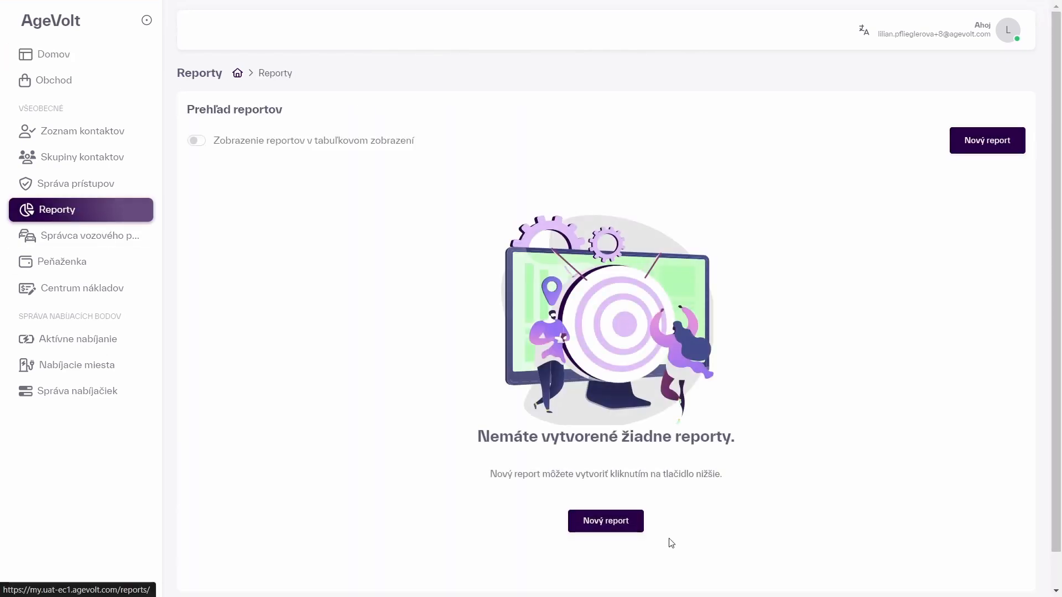
pyautogui.click(596, 522)
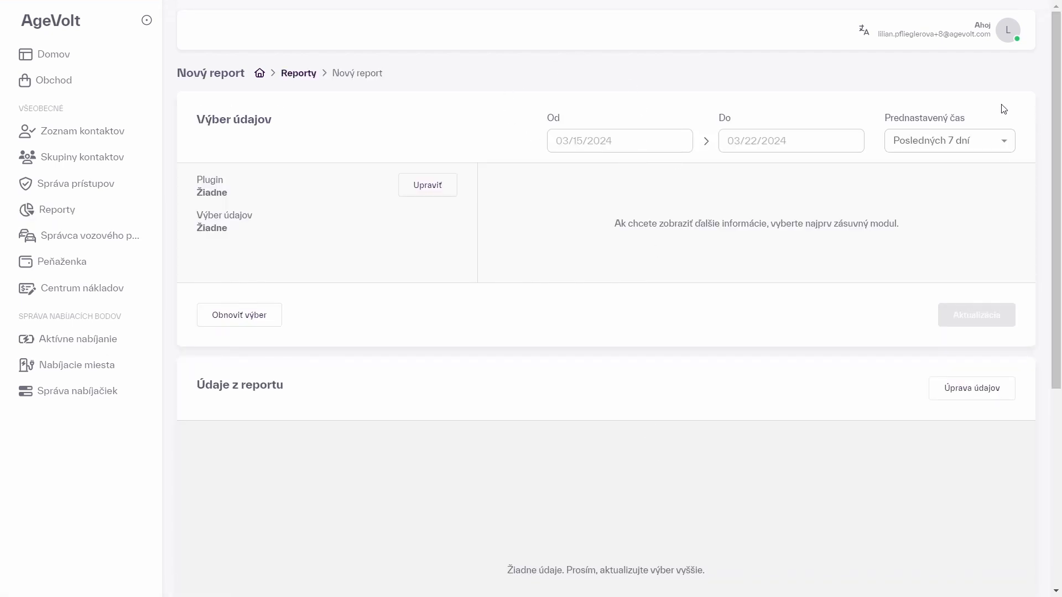
pyautogui.click(977, 144)
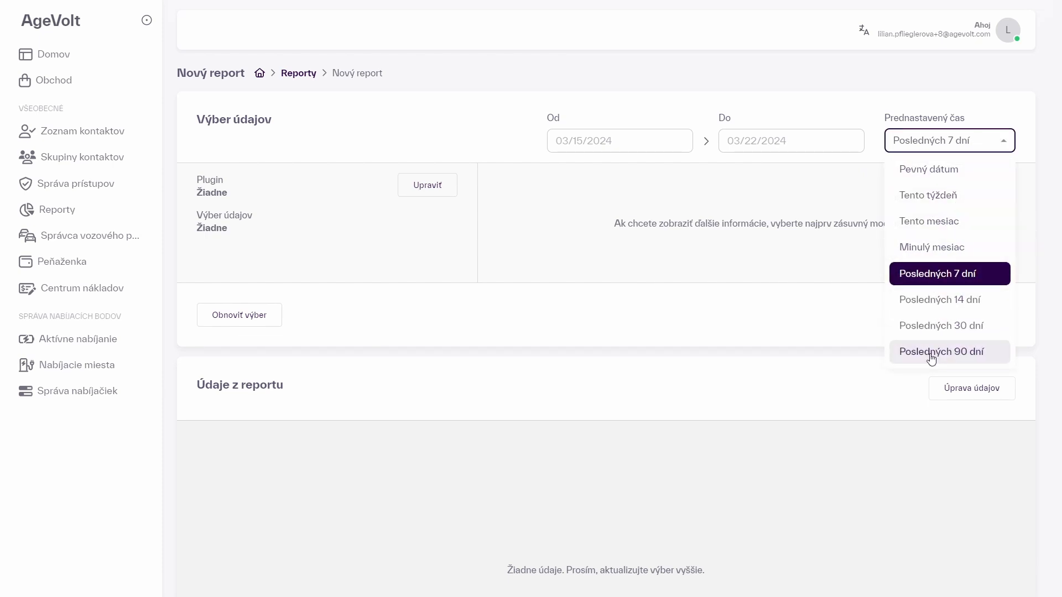
pyautogui.click(951, 172)
pyautogui.click(941, 146)
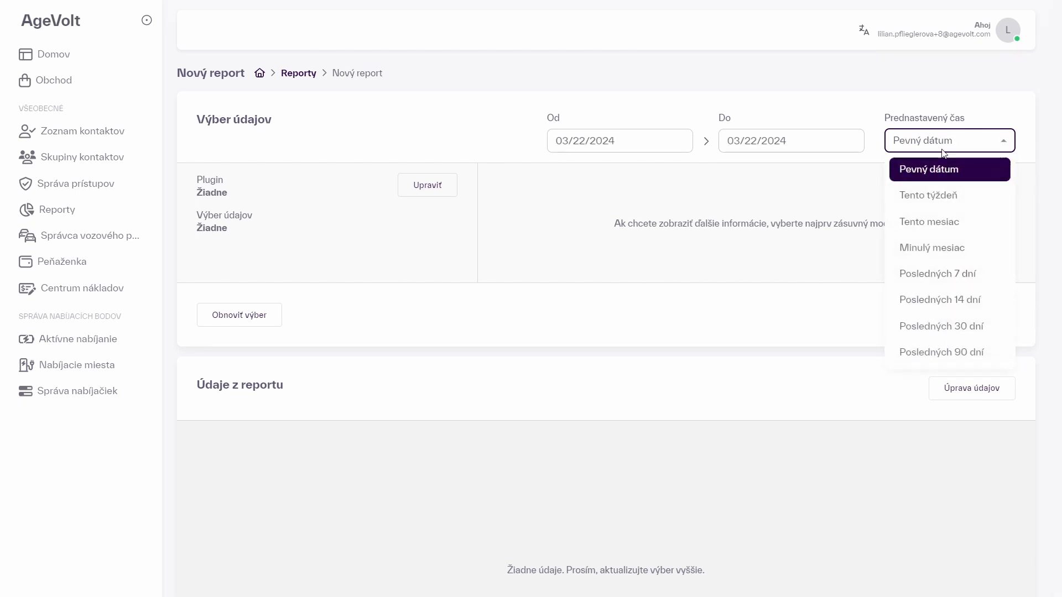
pyautogui.click(938, 280)
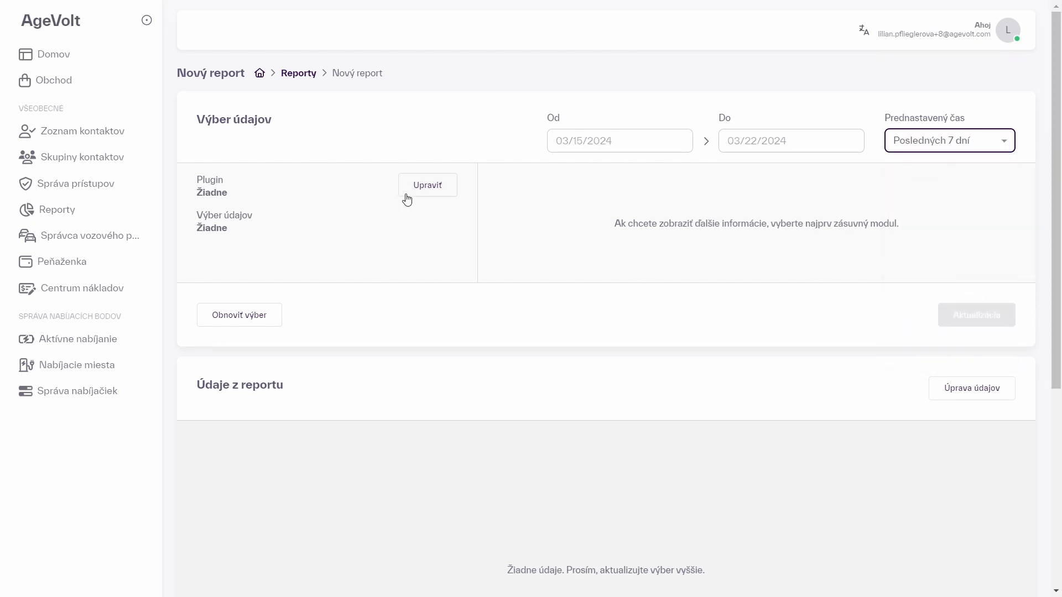
# Edit the report's data selection and choose Správca vozového parku as its plugin
pyautogui.click(419, 183)
pyautogui.click(441, 288)
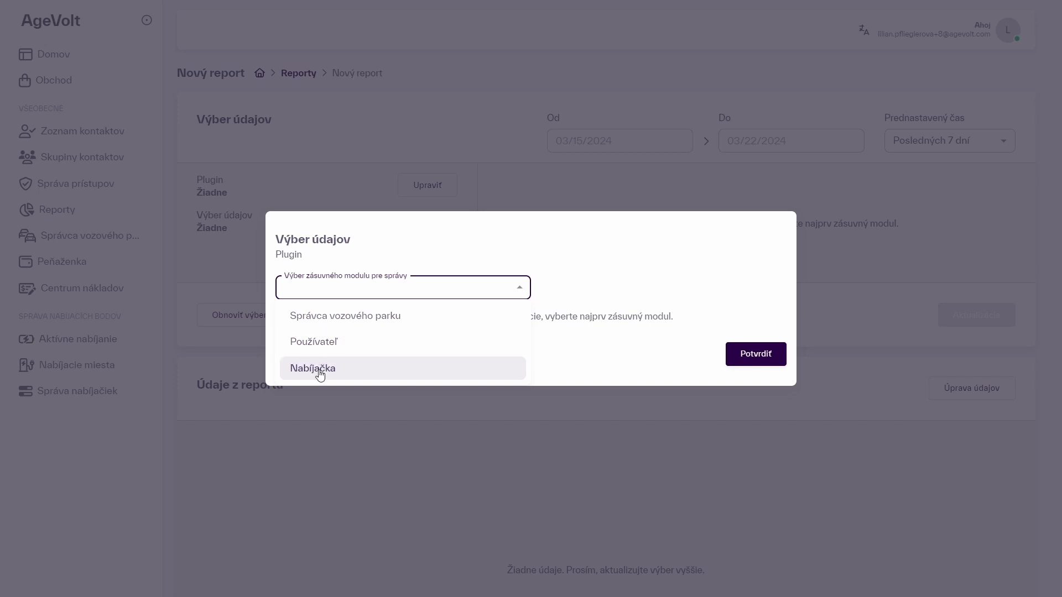
pyautogui.click(332, 321)
# Expand the Manažéri group, select the Robotníci fleet group and exclude its Audi vehicle
pyautogui.click(300, 317)
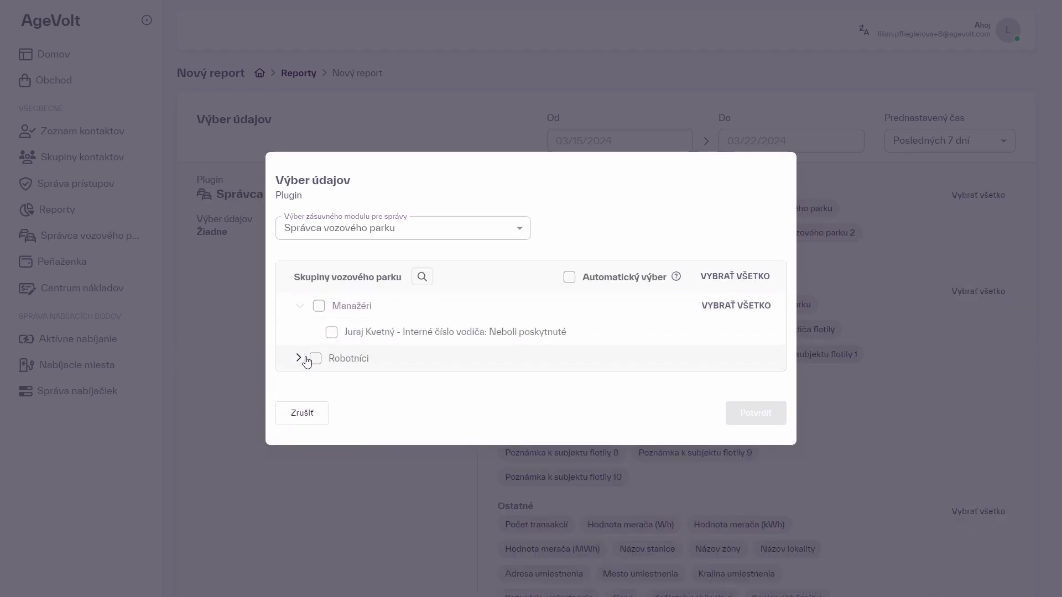
pyautogui.click(310, 359)
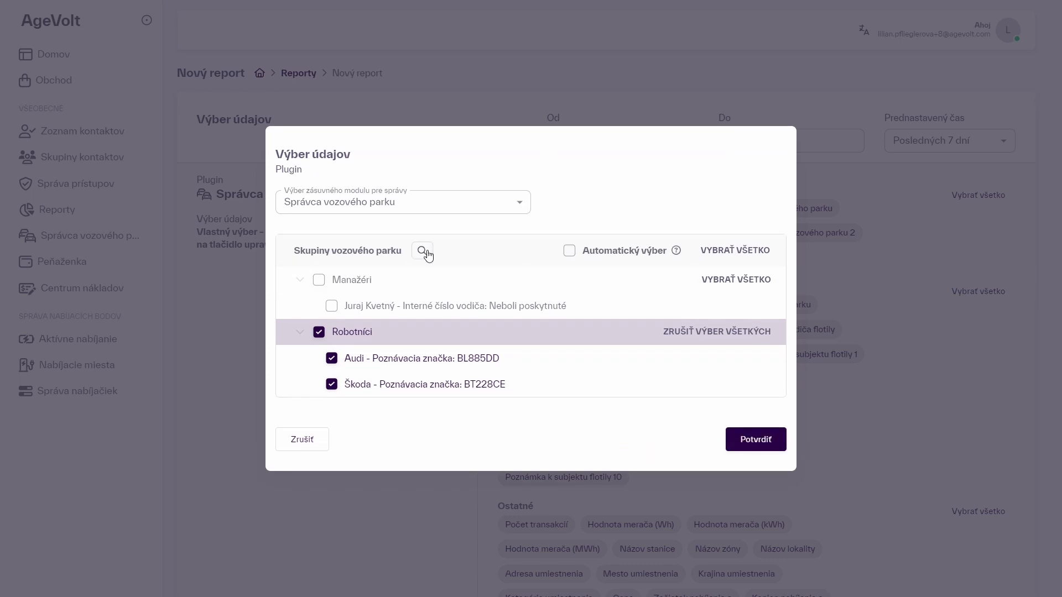
pyautogui.click(423, 253)
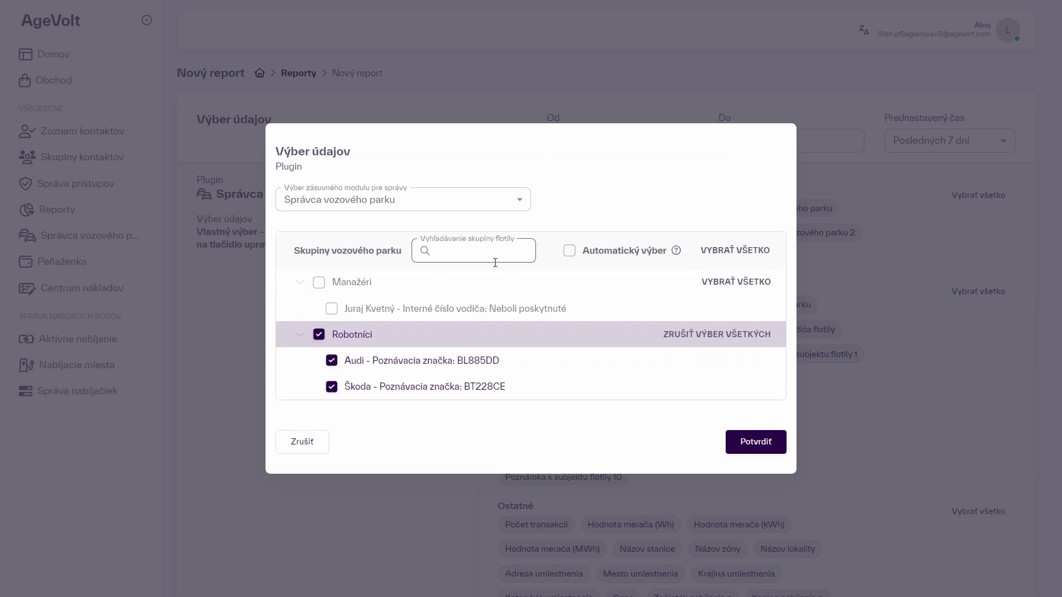
pyautogui.click(331, 360)
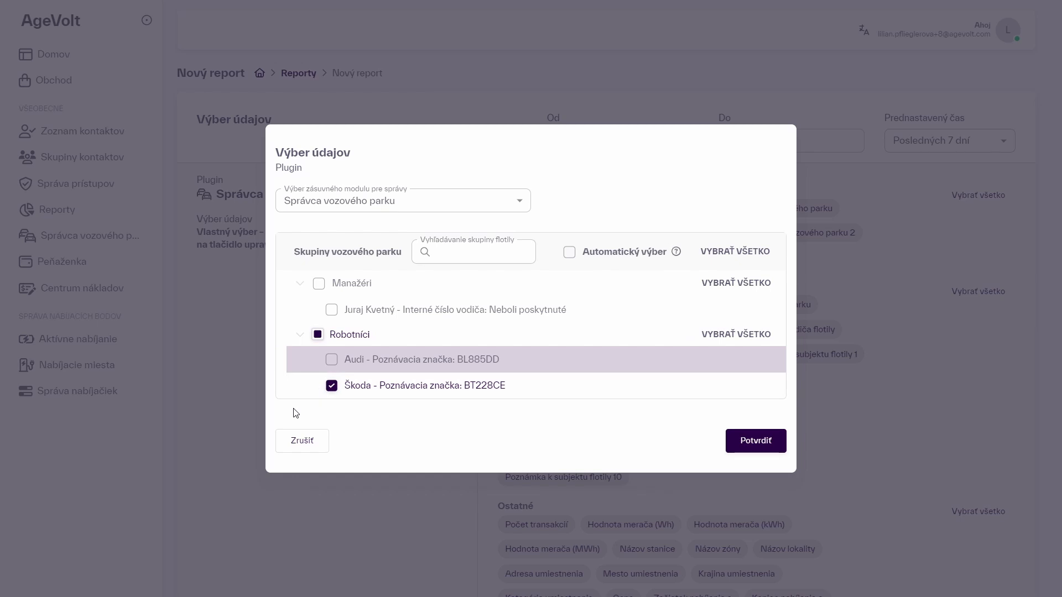
# Switch the plugin to Nabíjačka and expand the Agevolt location down to the Wallbox connectors
pyautogui.click(319, 200)
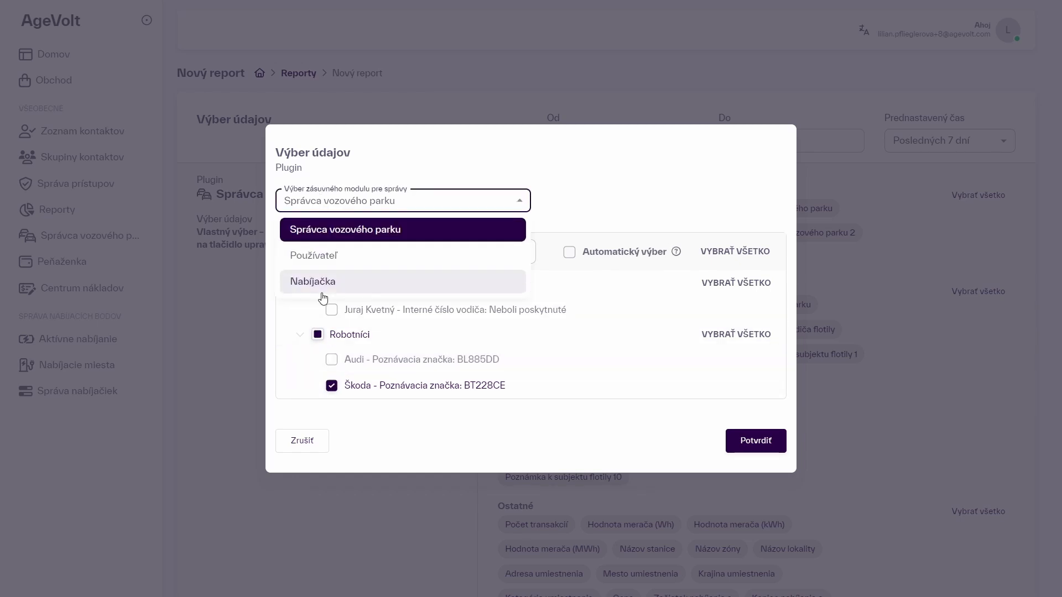
pyautogui.click(320, 283)
pyautogui.click(299, 350)
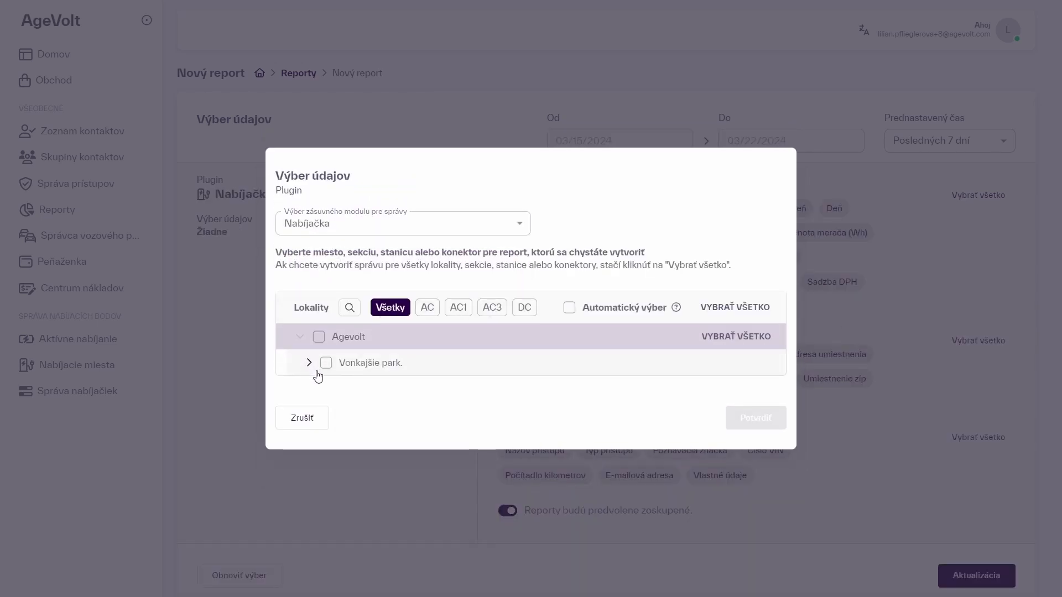
pyautogui.click(309, 364)
pyautogui.click(316, 375)
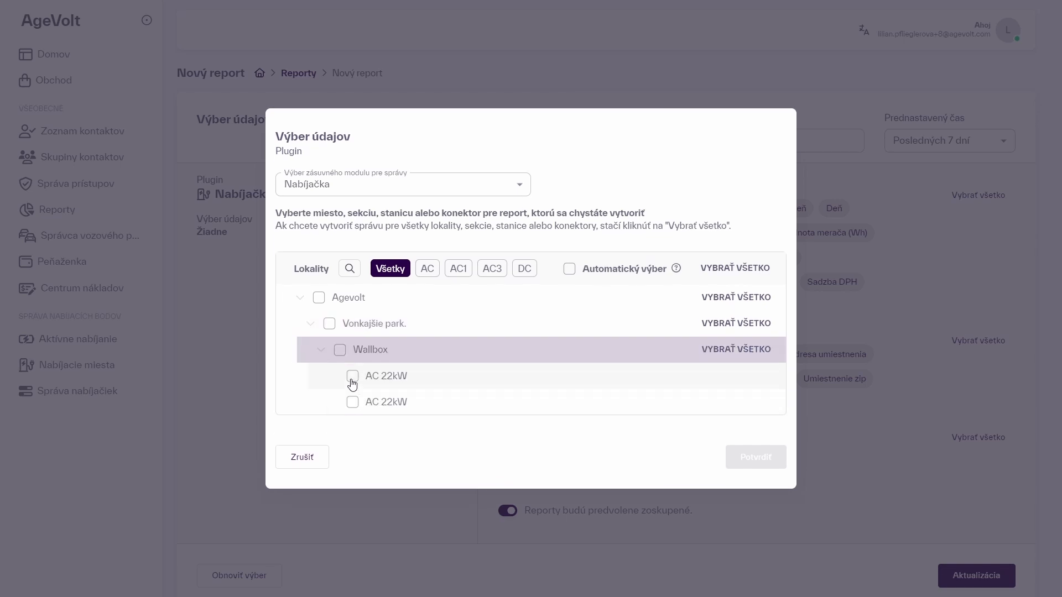
# Select and clear the second AC 22kW connector, as well as all locations at once
pyautogui.click(353, 403)
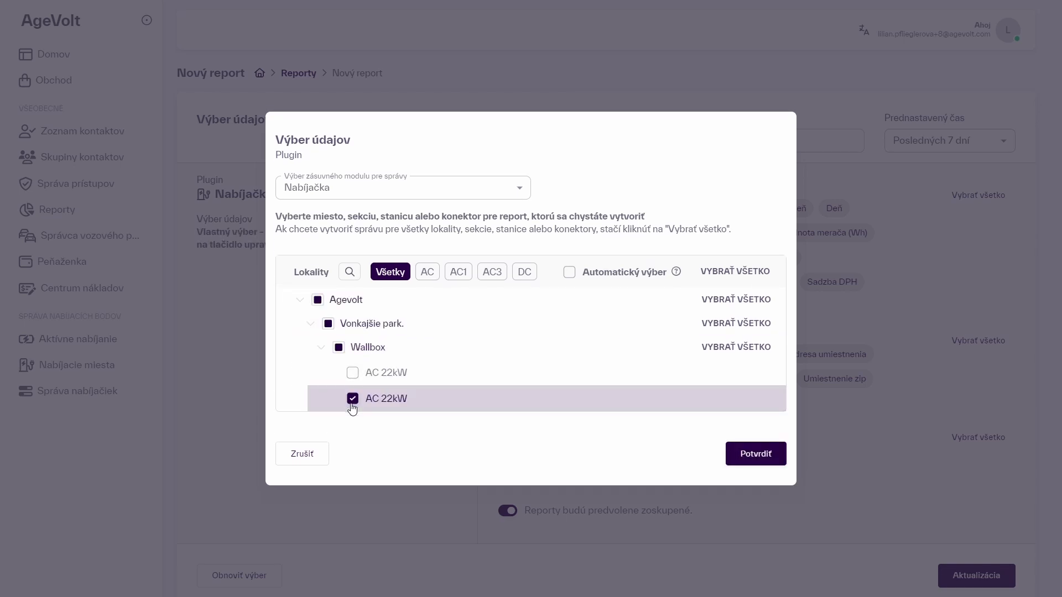
pyautogui.click(352, 401)
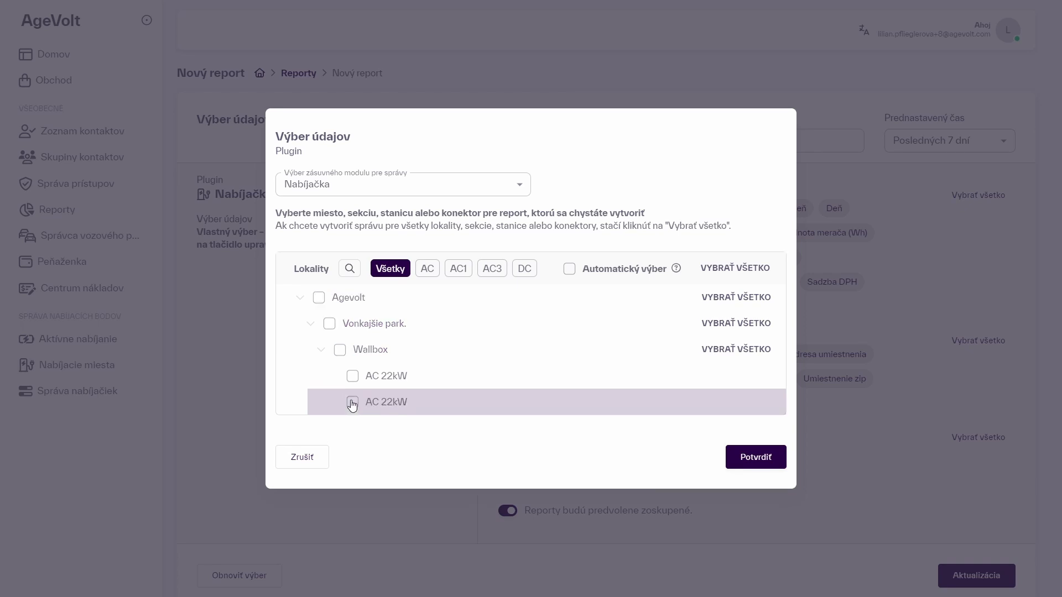
pyautogui.click(743, 265)
pyautogui.click(741, 266)
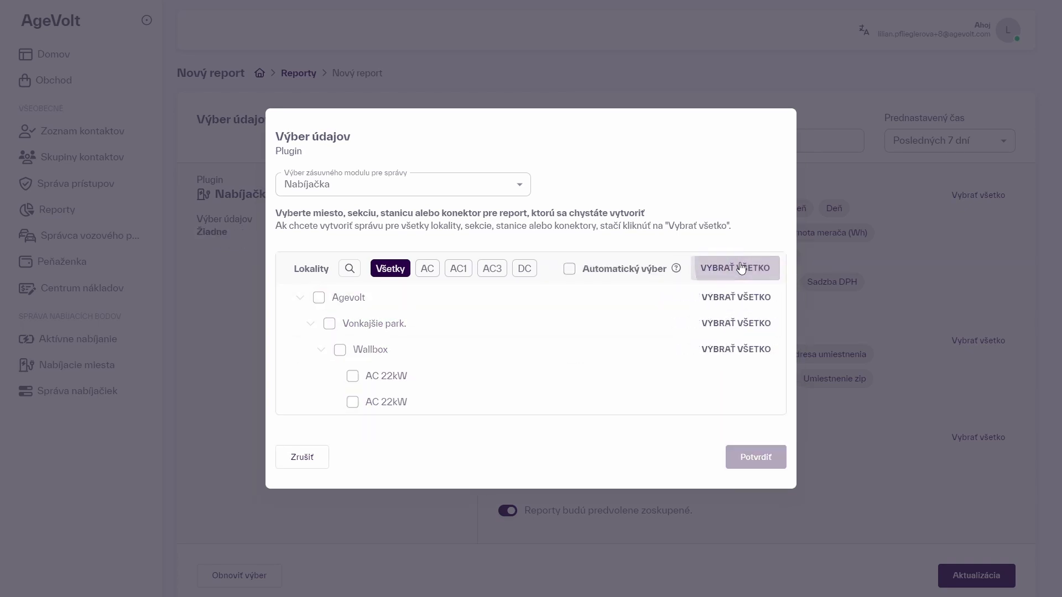
# Set the plugin to Správca vozového parku, enable automatic selection of all fleet groups, and confirm the data selection
pyautogui.click(357, 186)
pyautogui.click(325, 210)
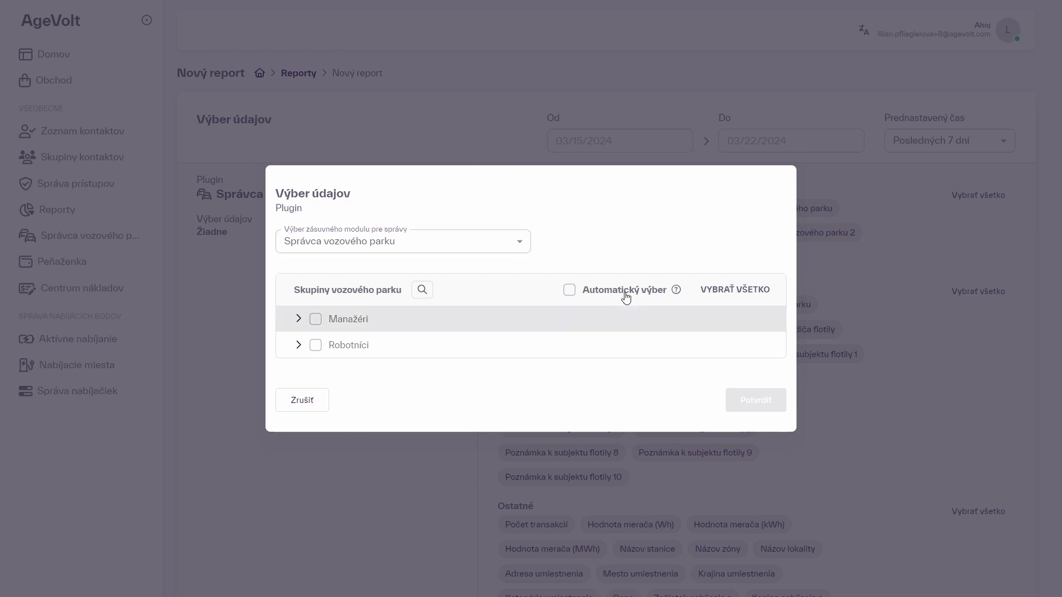
pyautogui.click(626, 298)
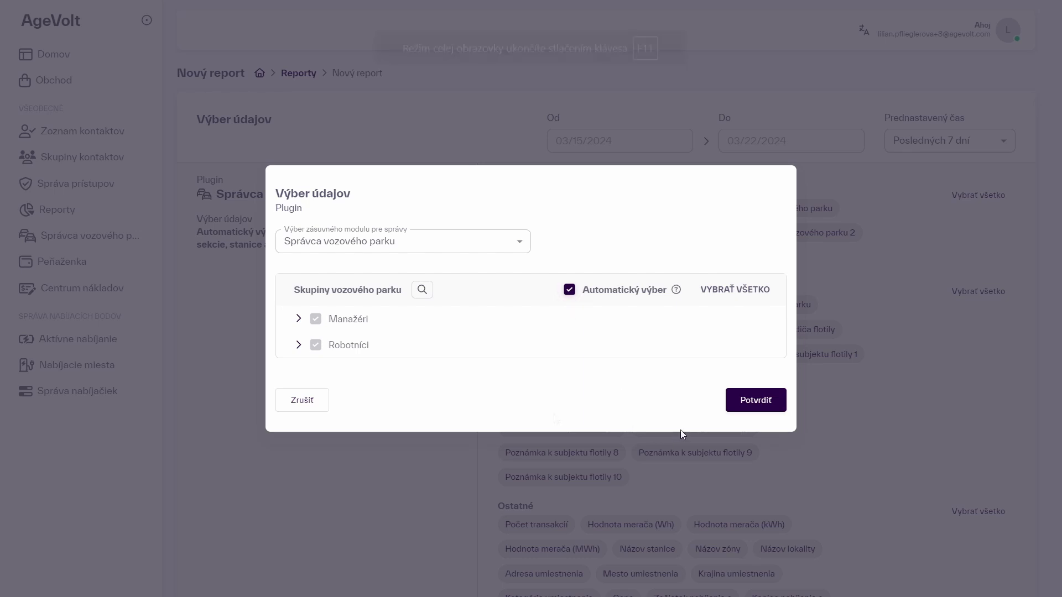
pyautogui.click(759, 402)
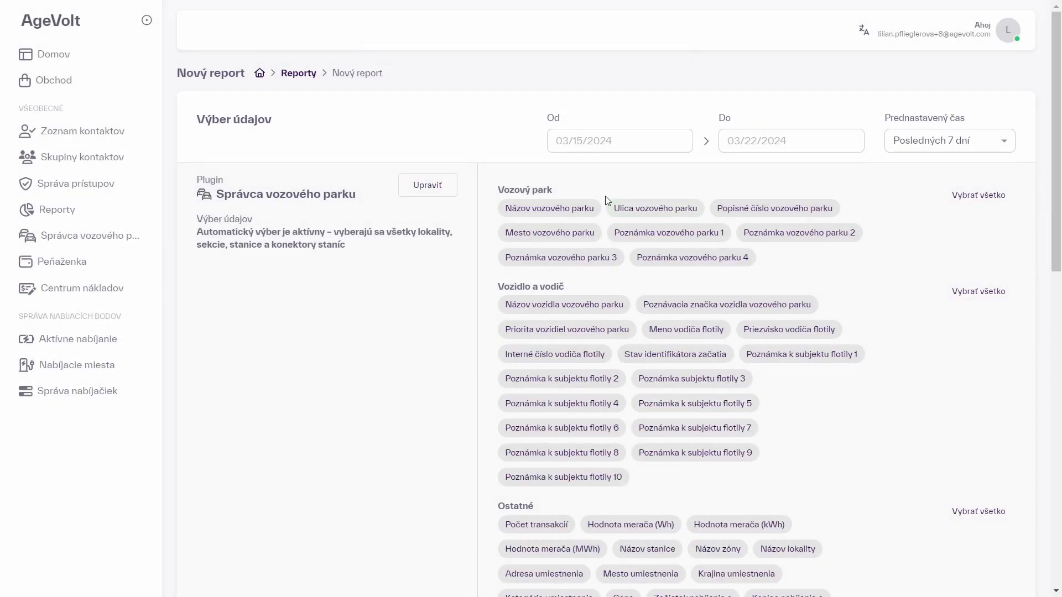
# Select and clear all Vozový park fields, and do the same for all Vozidlo a vodič fields
pyautogui.scroll(-1, 566, 177)
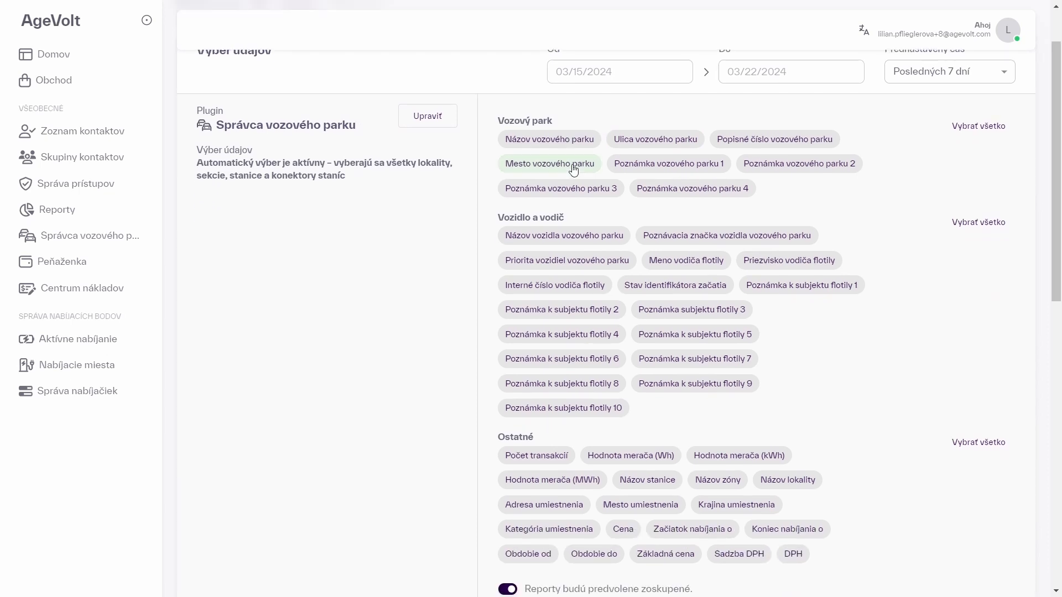
pyautogui.click(958, 127)
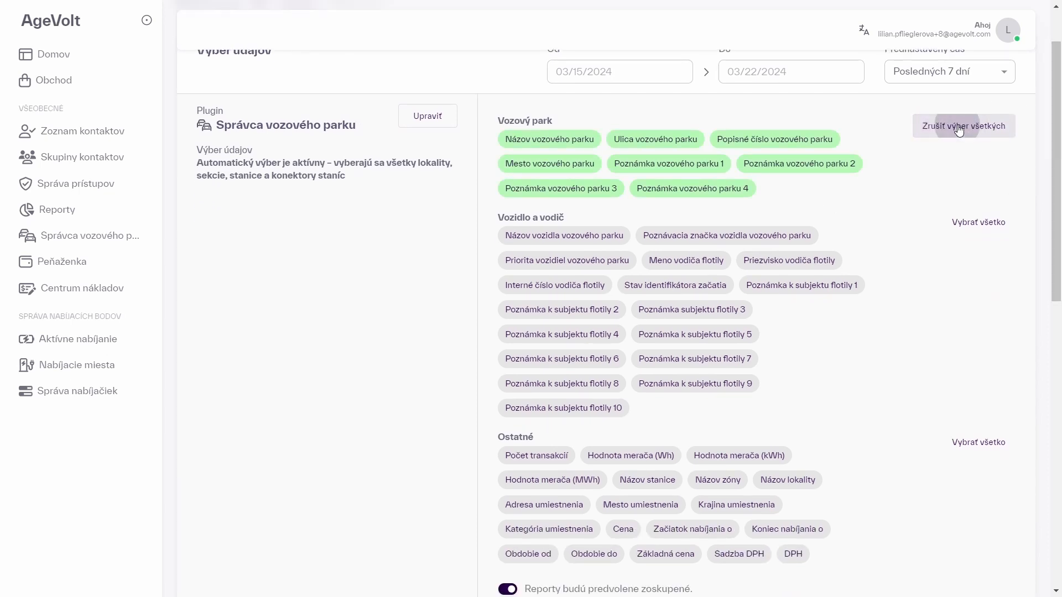
pyautogui.click(958, 127)
pyautogui.click(978, 222)
pyautogui.click(977, 222)
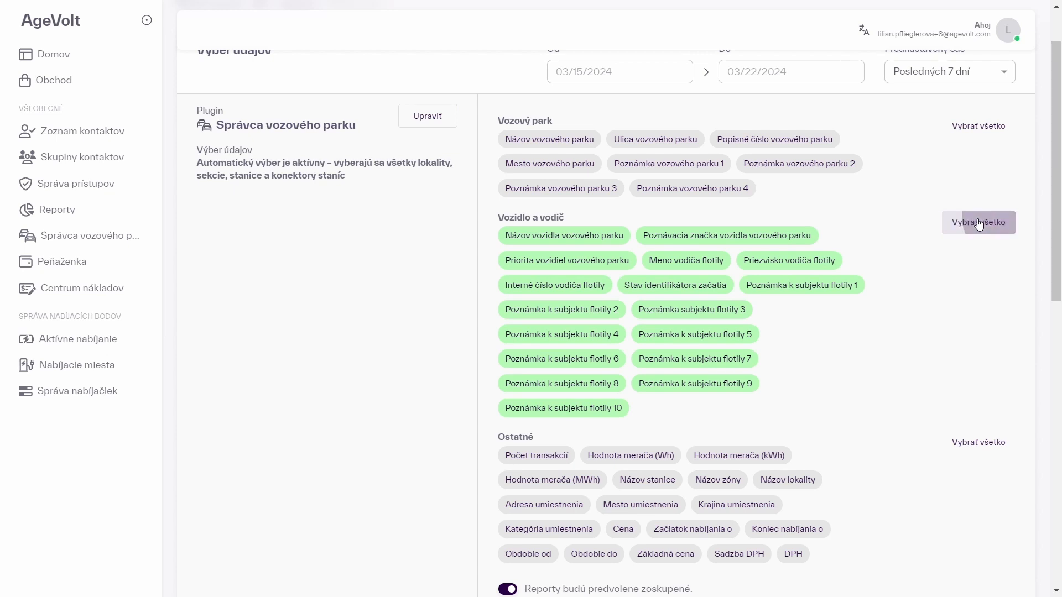
# Add the fleet fields Názov vozového parku, Poznámka vozového parku 1 and Poznámka vozového parku 2 to the report
pyautogui.click(514, 143)
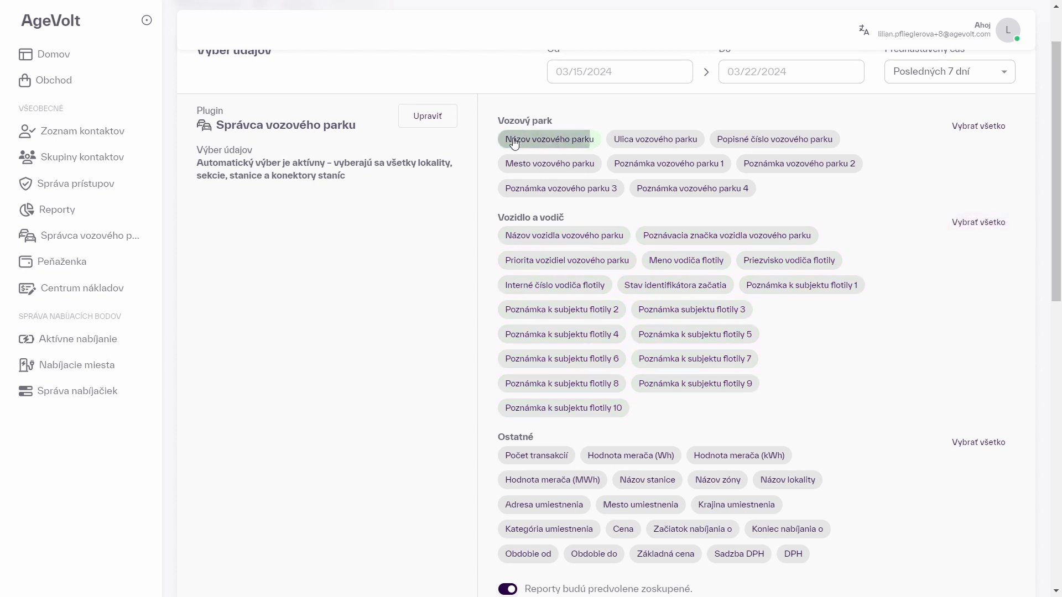
pyautogui.click(668, 167)
pyautogui.click(818, 176)
# Add the vehicle name, Poznávacia značka vozidla vozového parku, Meno vodiča flotily and Priezvisko vodiča flotily fields from Vozidlo a vodič
pyautogui.scroll(-1, 786, 172)
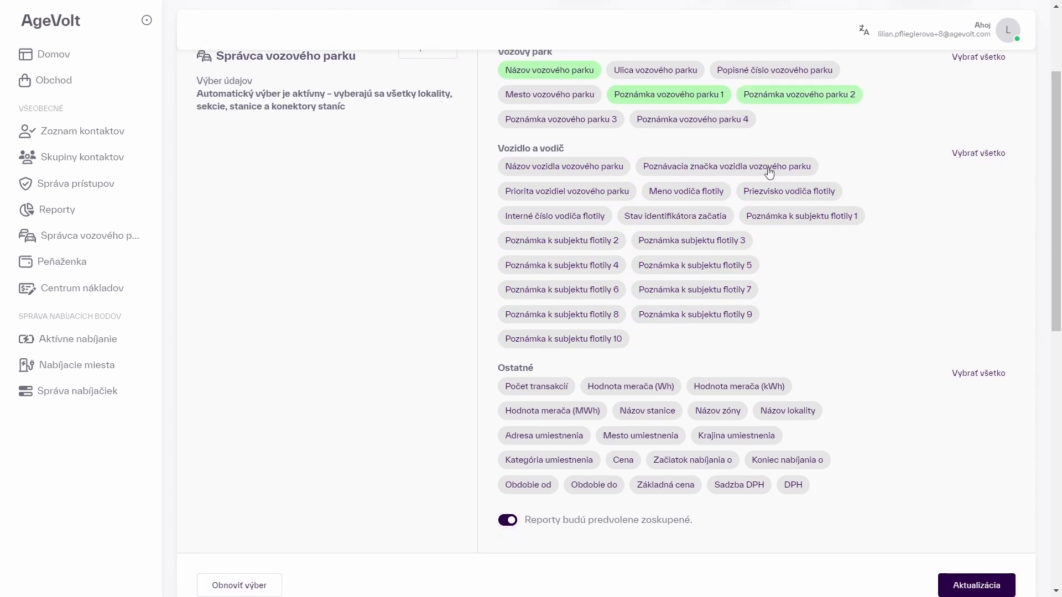
pyautogui.click(540, 166)
pyautogui.click(708, 171)
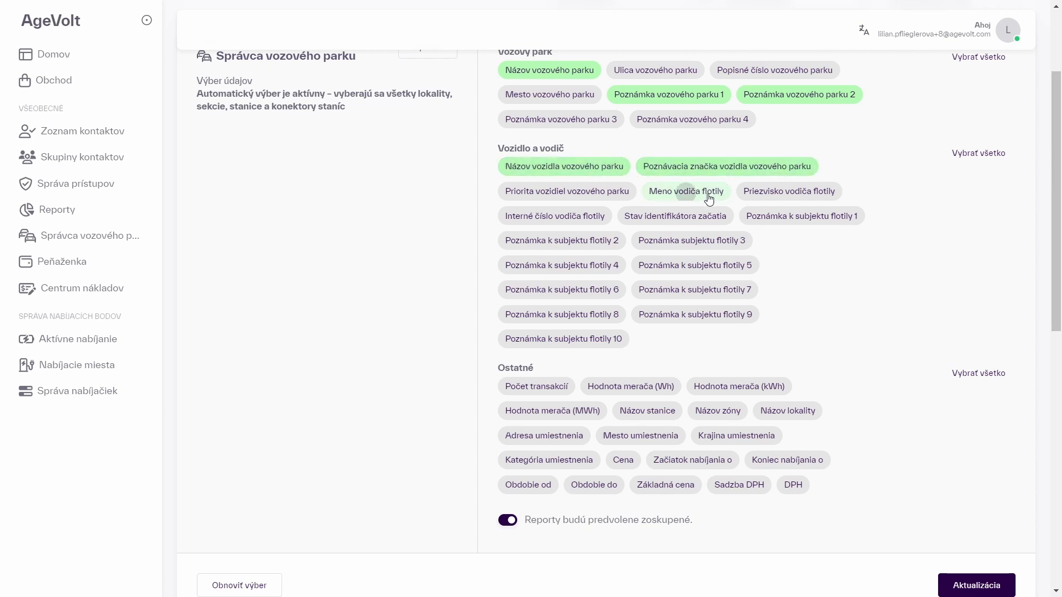
pyautogui.click(689, 194)
pyautogui.click(784, 192)
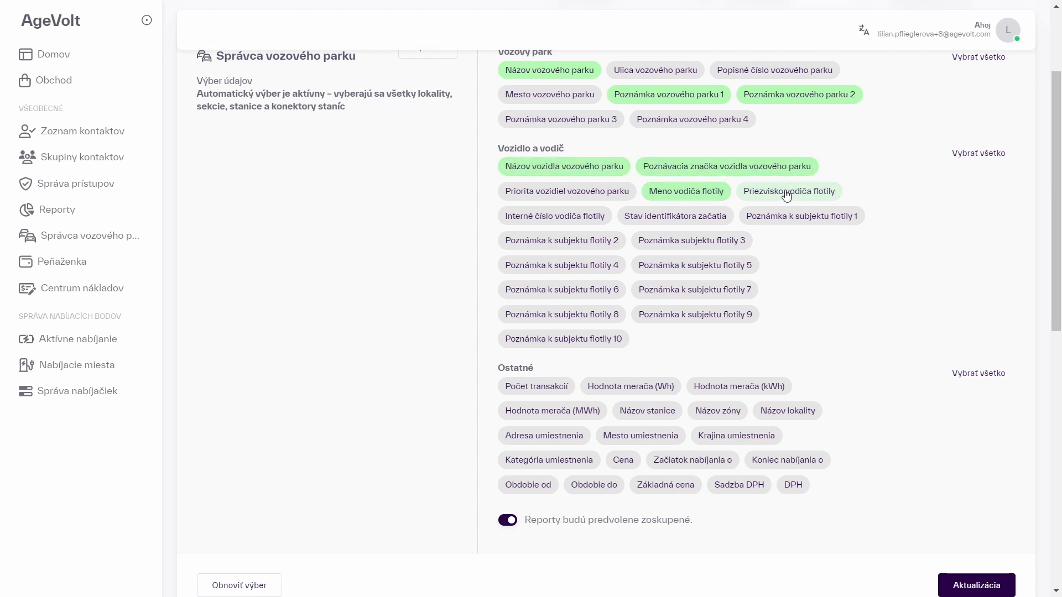
# Add Hodnota merača (kWh), Cena, Začiatok nabíjania o and Koniec nabíjania o from the Ostatné fields
pyautogui.click(746, 387)
pyautogui.click(632, 466)
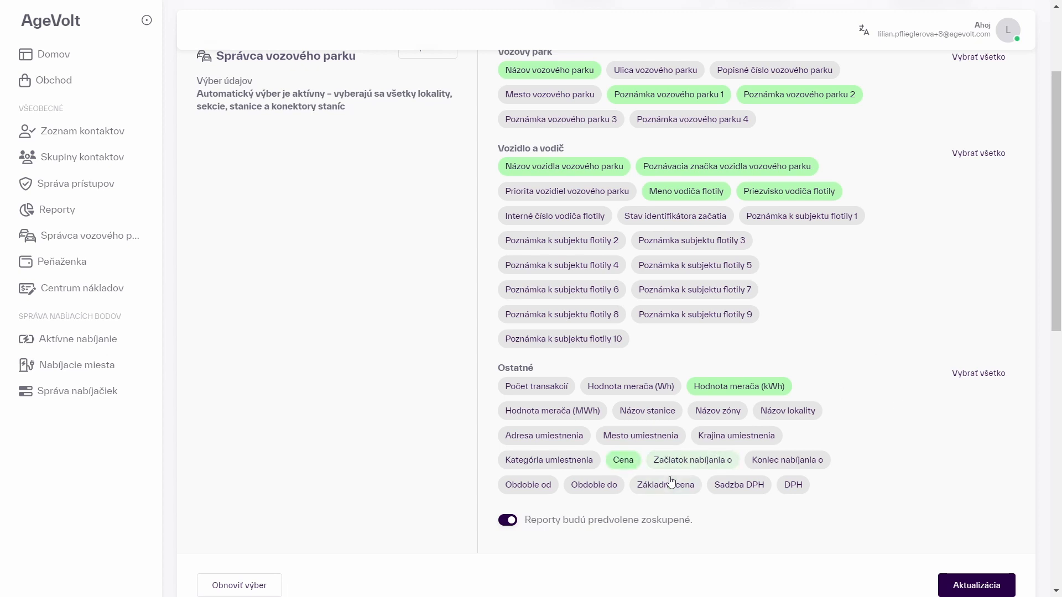
pyautogui.click(694, 462)
pyautogui.click(773, 462)
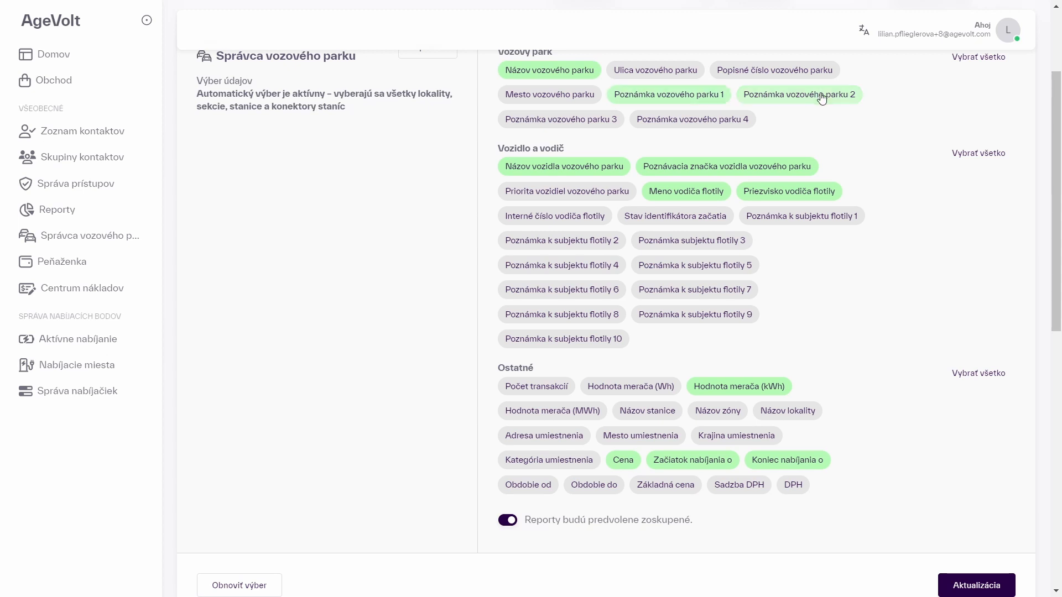
pyautogui.click(666, 94)
# Turn off default grouping of reports and generate the report data table
pyautogui.scroll(-1, 860, 299)
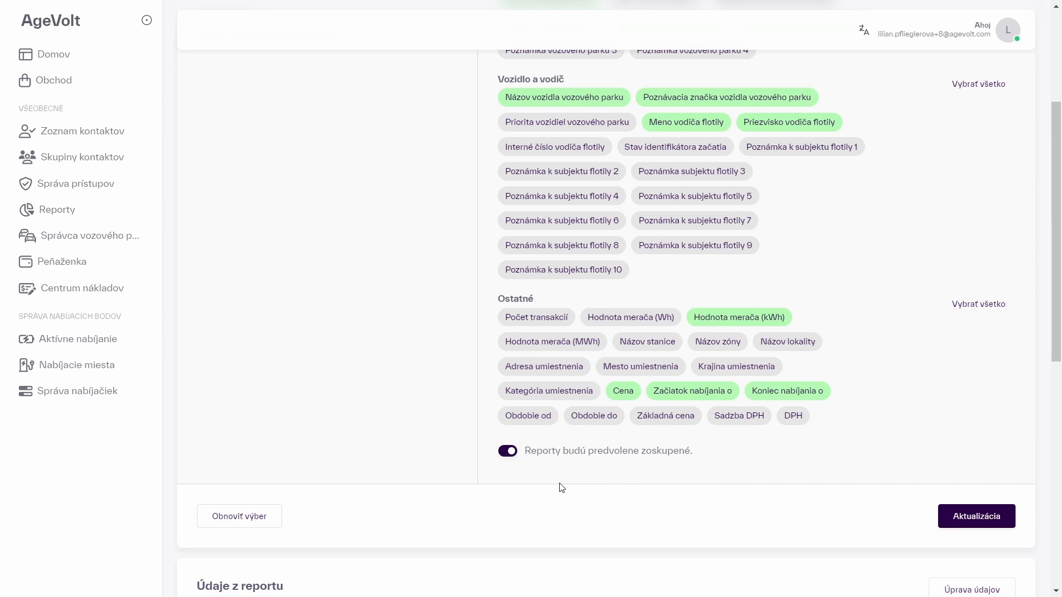
pyautogui.click(506, 451)
pyautogui.click(970, 520)
pyautogui.scroll(-3, 785, 448)
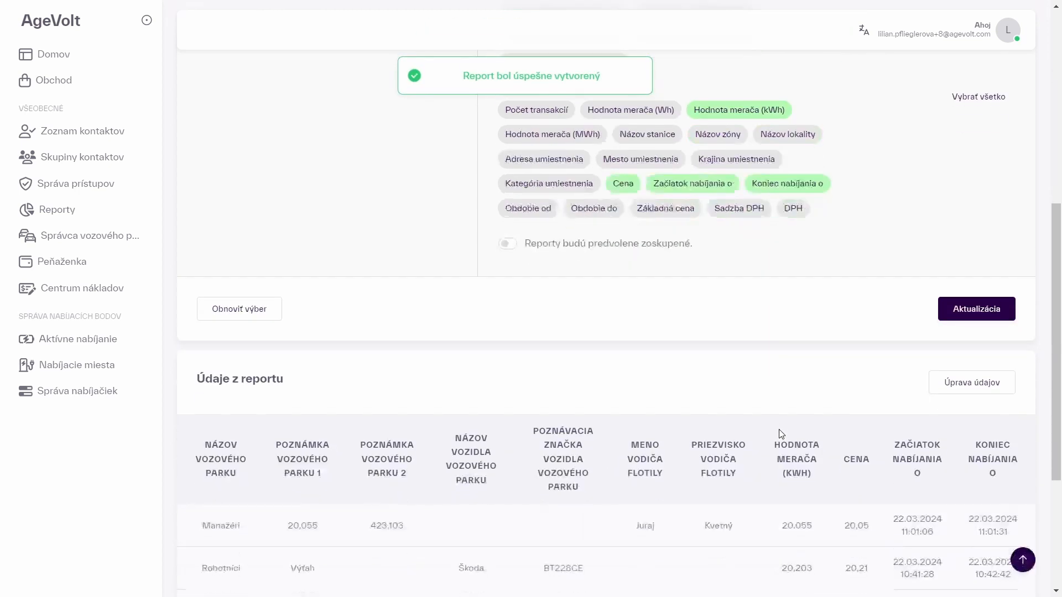
pyautogui.scroll(-3, 775, 426)
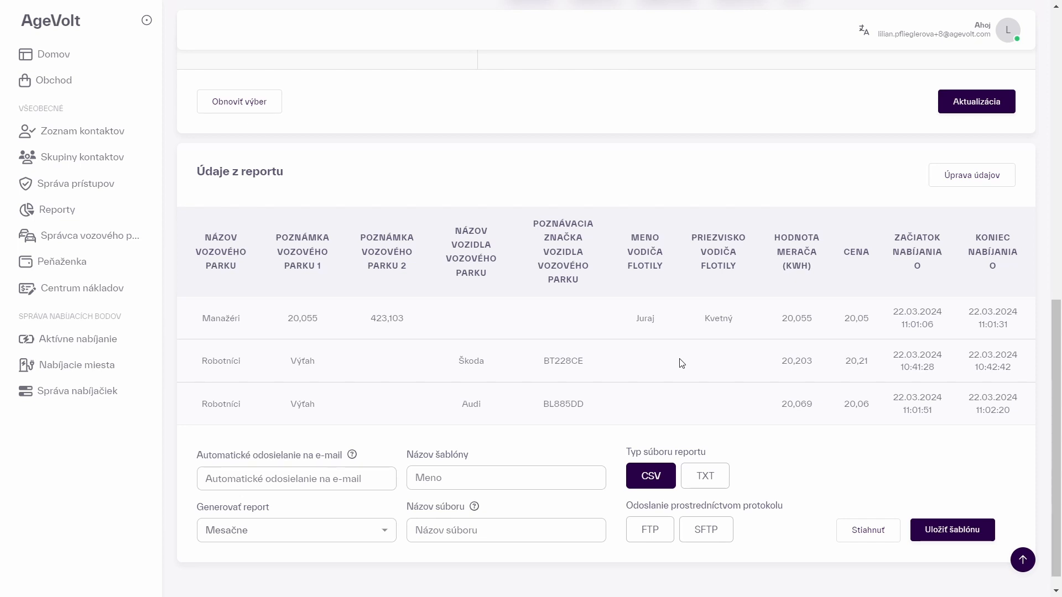
# In the report's data editing, keep Znak as the column separator and set the default order by Začiatok nabíjania o
pyautogui.click(979, 176)
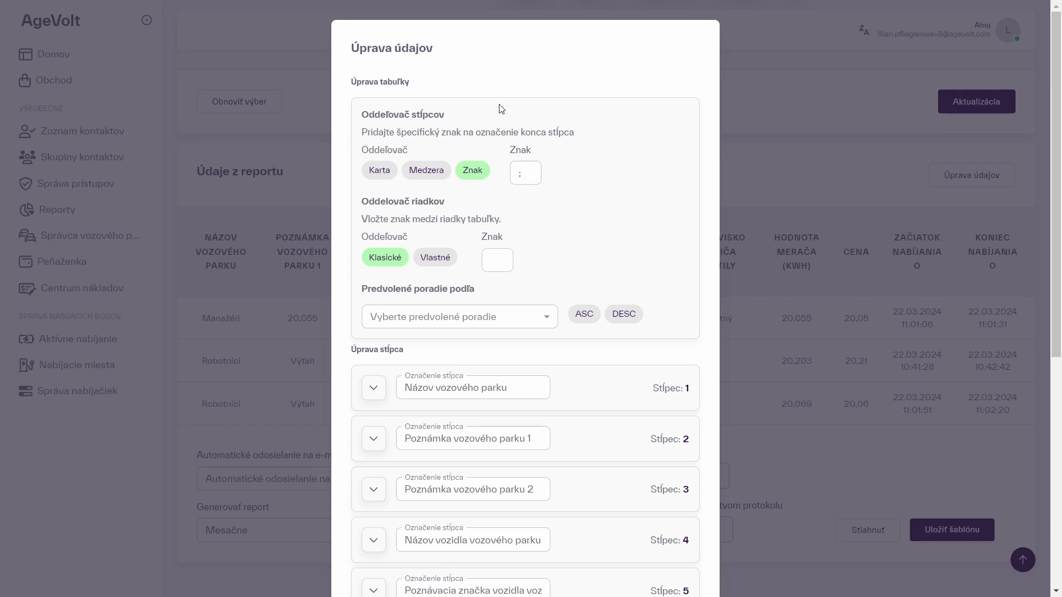
pyautogui.click(379, 172)
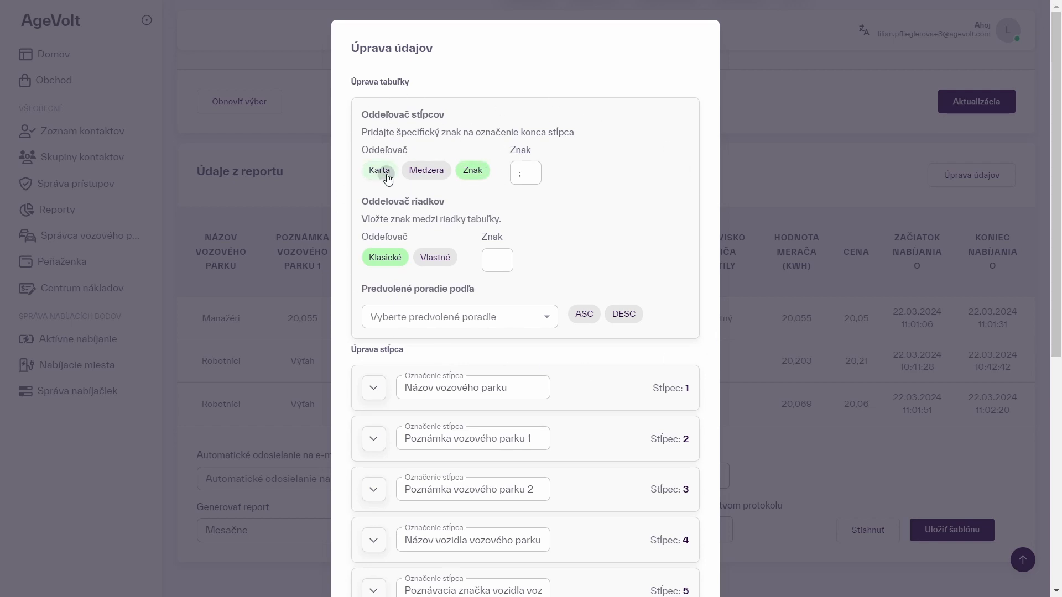
pyautogui.click(472, 181)
pyautogui.click(425, 323)
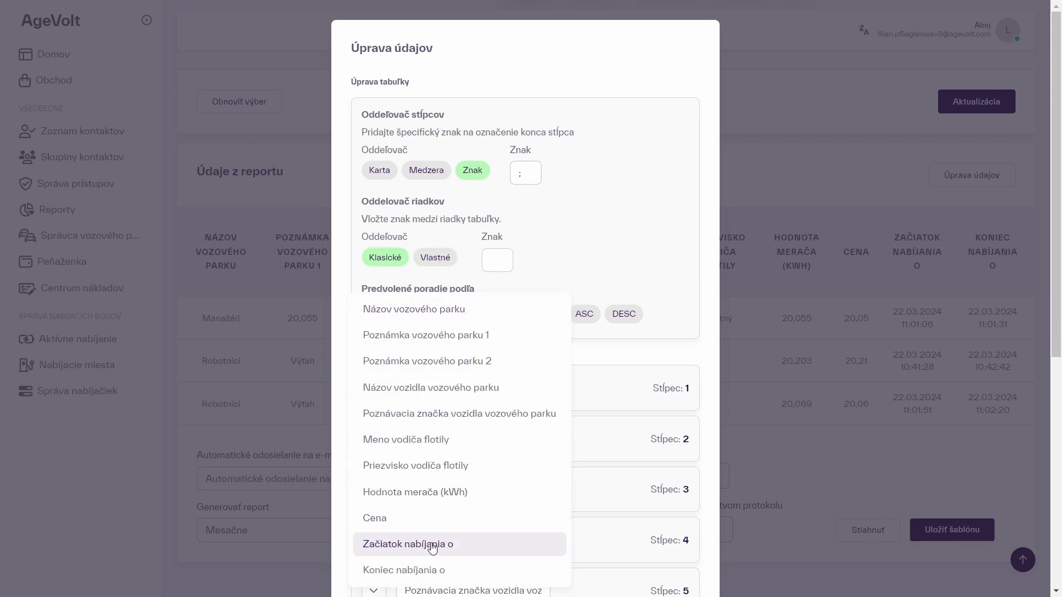
pyautogui.click(432, 547)
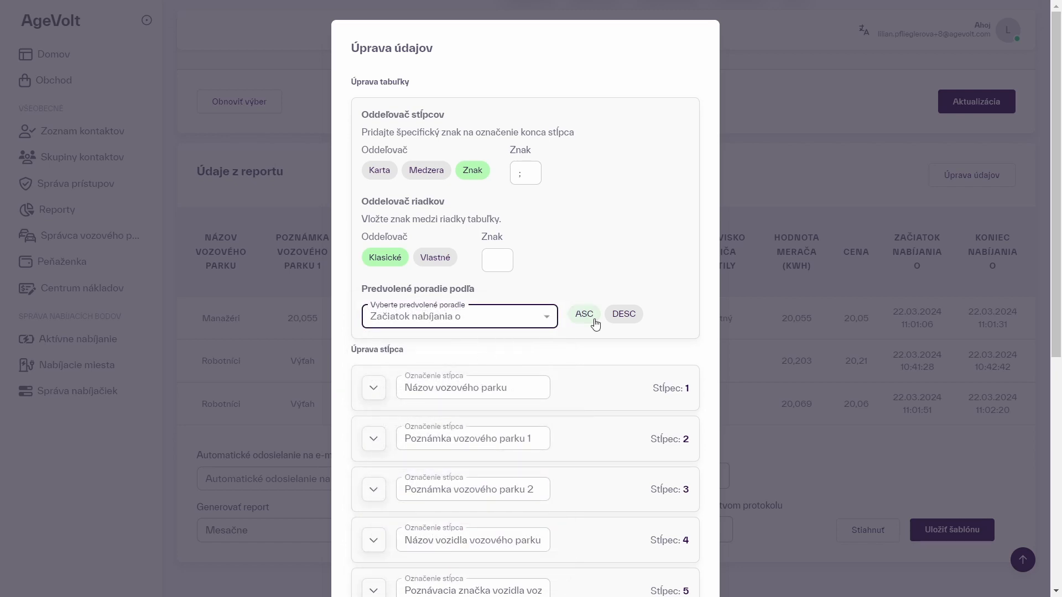
# Try the ASC and DESC directions for the default order by Začiatok nabíjania o, ending on DESC
pyautogui.click(627, 314)
pyautogui.click(579, 313)
pyautogui.click(627, 315)
pyautogui.click(583, 314)
pyautogui.click(624, 319)
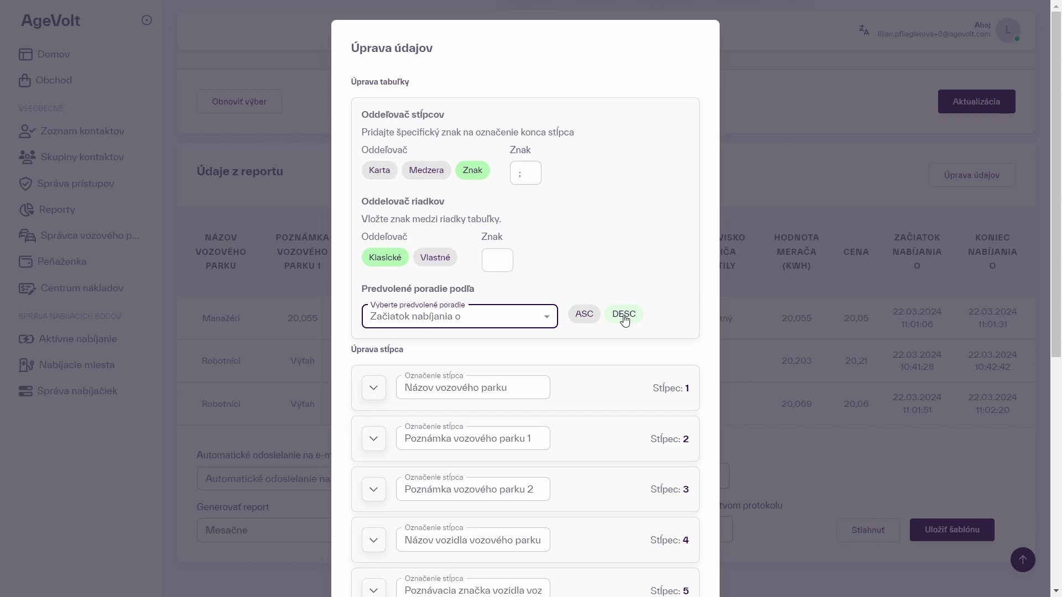
pyautogui.press('F11')
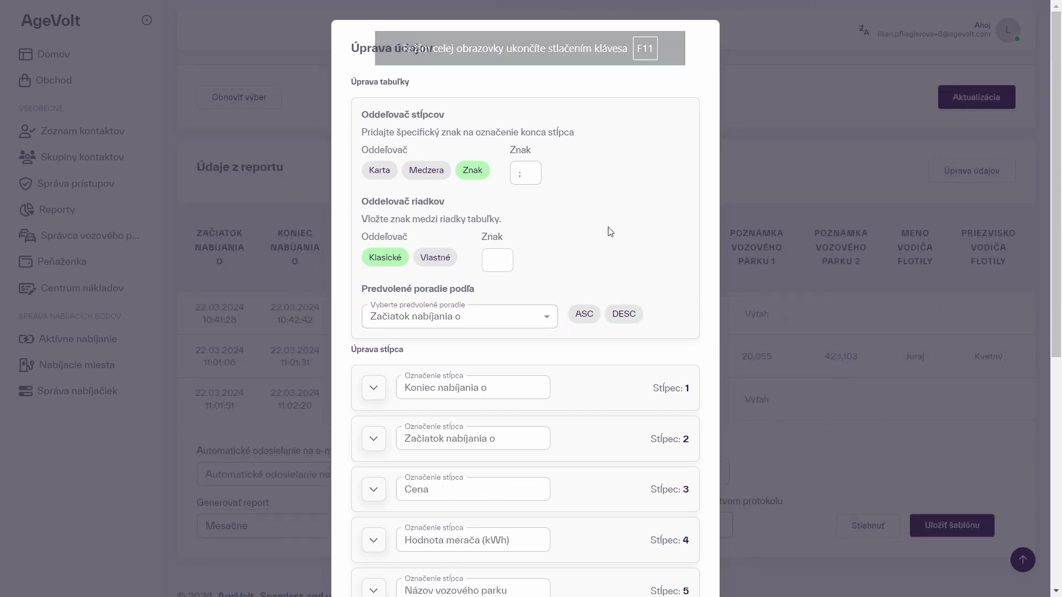
# Move the Začiatok nabíjania o column ahead of Koniec nabíjania o so it is column 1
pyautogui.scroll(-1, 610, 233)
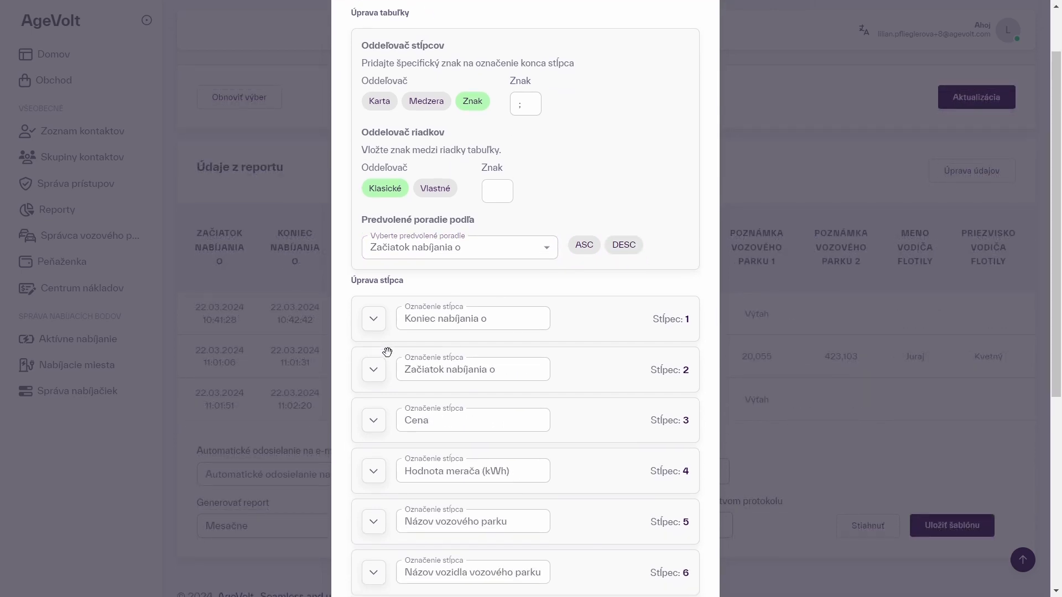
pyautogui.moveTo(379, 377); pyautogui.dragTo(381, 331)
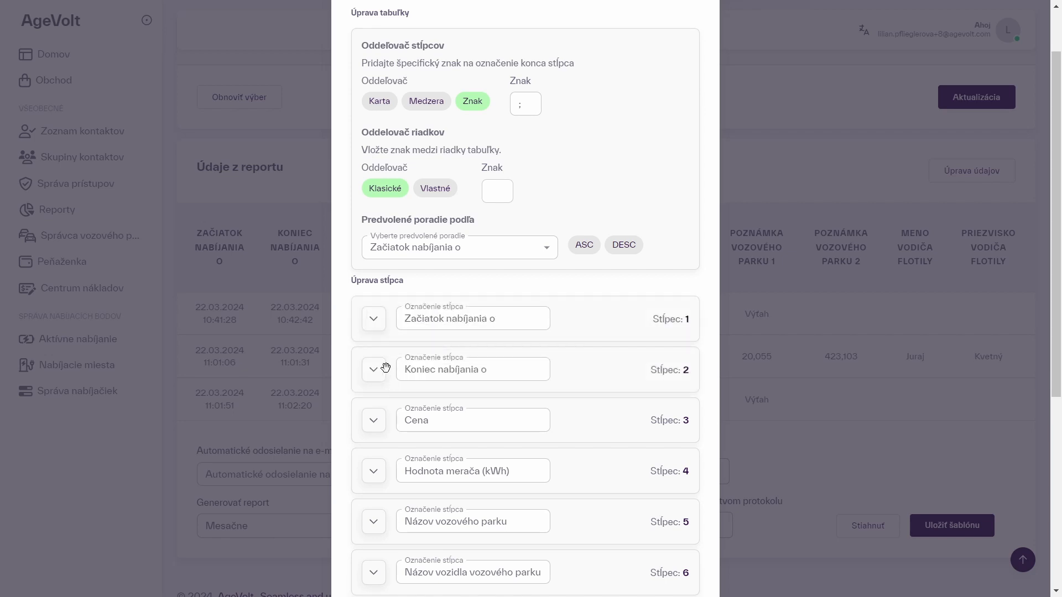
pyautogui.scroll(-3, 564, 370)
pyautogui.scroll(-2, 564, 370)
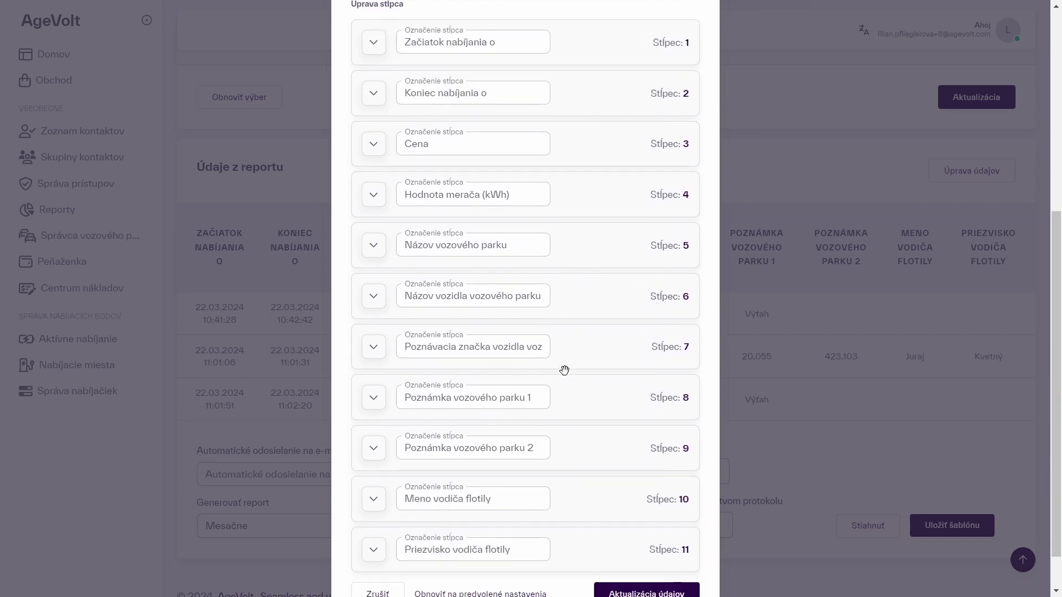
# Rename the Hodnota merača (kWh) column label to kWh
pyautogui.scroll(3, 564, 370)
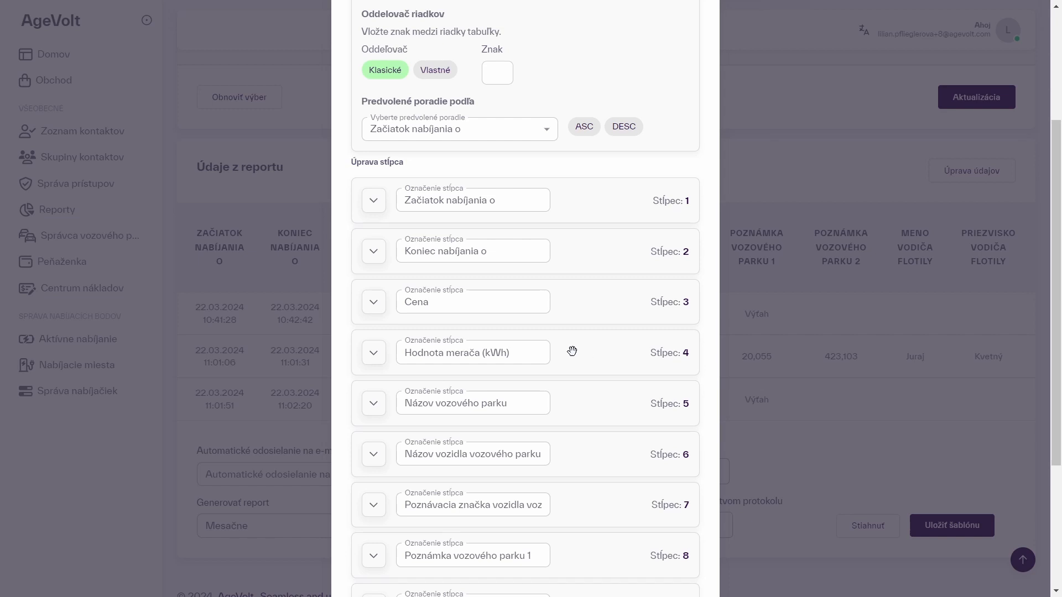
pyautogui.click(485, 352)
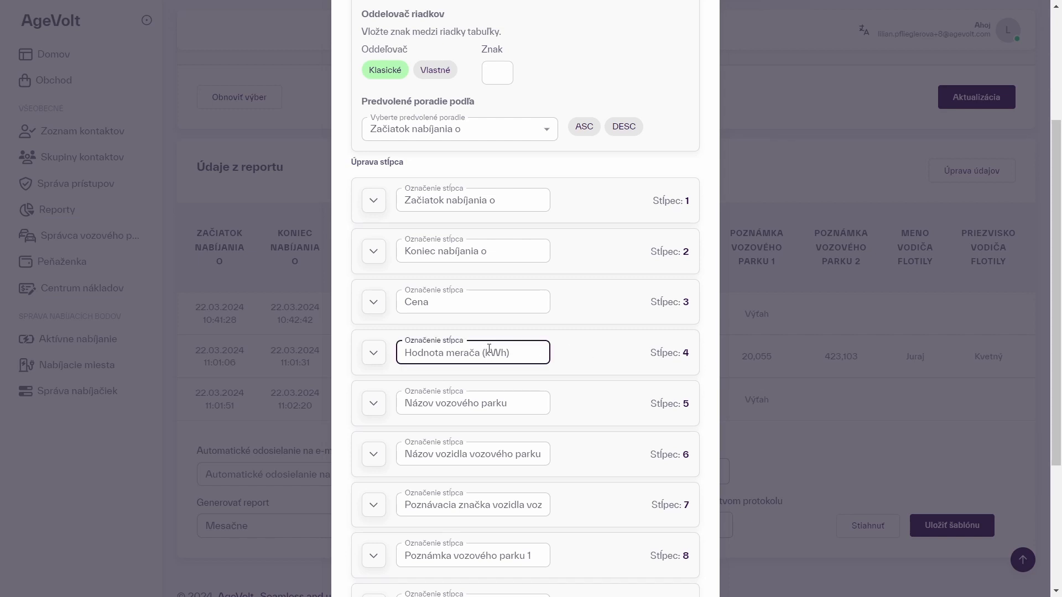
pyautogui.press('BackSpace')
pyautogui.press('BackSpace')
pyautogui.press('BackSpace')
pyautogui.press('BackSpace')
pyautogui.press('BackSpace')
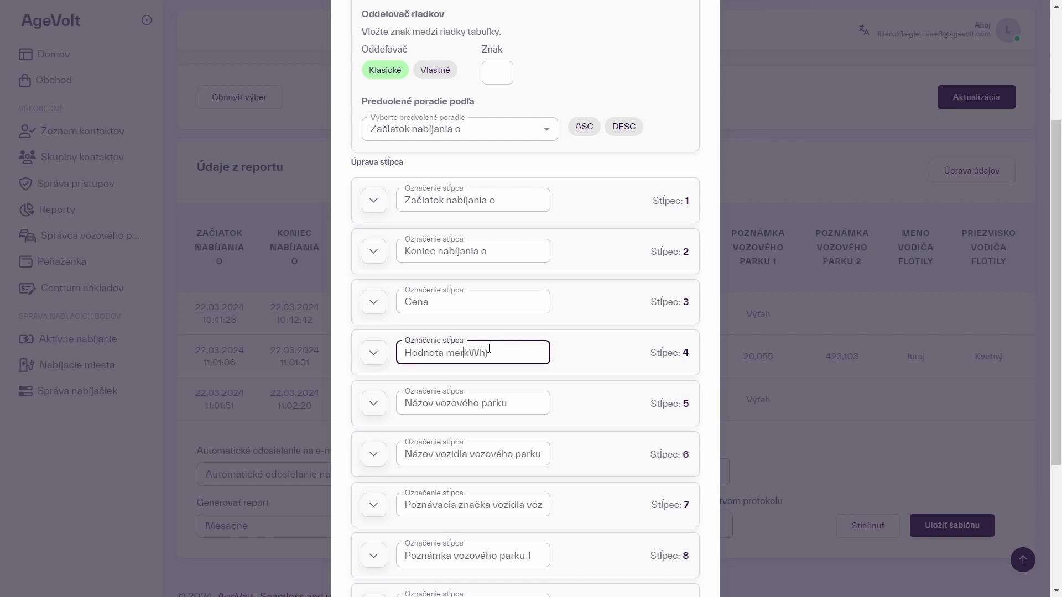
pyautogui.press('BackSpace')
pyautogui.press('BackSpace')
pyautogui.press('BackSpace')
pyautogui.press('BackSpace')
pyautogui.press('BackSpace')
pyautogui.press('BackSpace')
pyautogui.press('BackSpace')
pyautogui.press('BackSpace')
pyautogui.press('BackSpace')
pyautogui.press('BackSpace')
pyautogui.press('BackSpace')
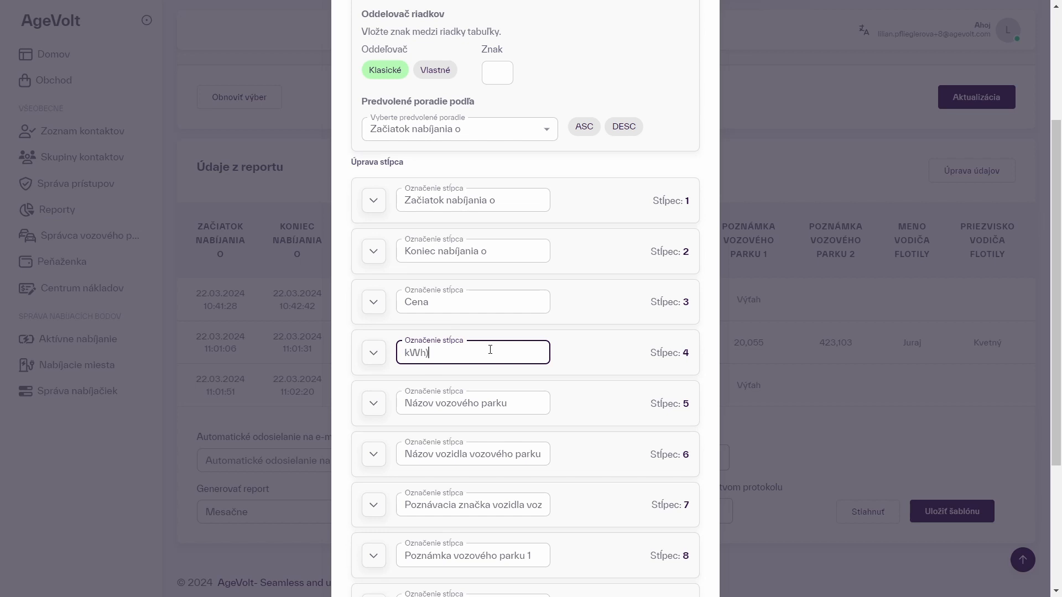
pyautogui.click(591, 349)
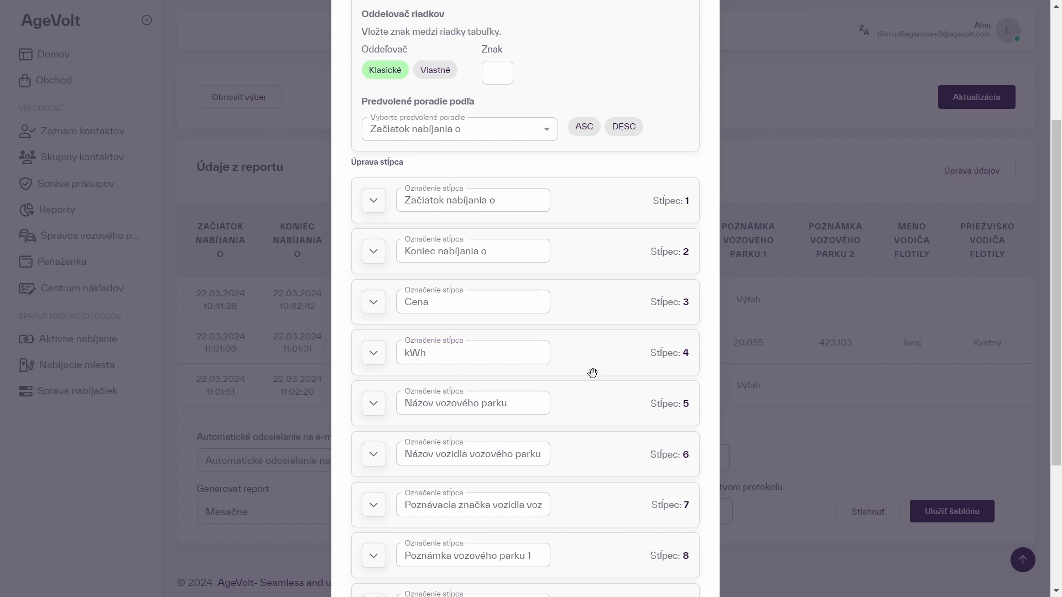
# Try the Predpona and Prípona character placements for the Názov vozového parku column, and clear the placement again
pyautogui.click(373, 403)
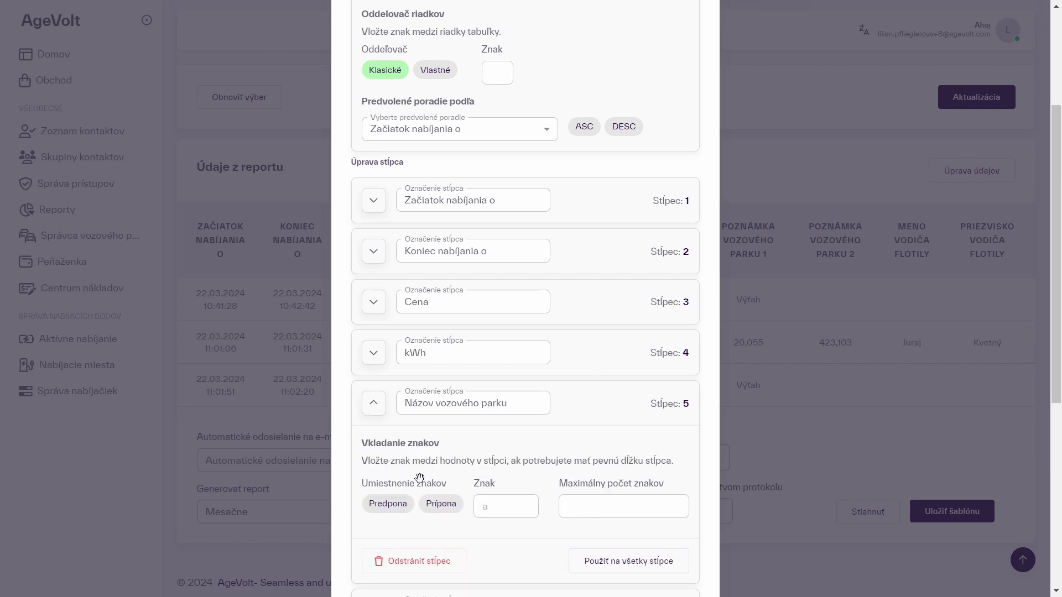
pyautogui.click(393, 505)
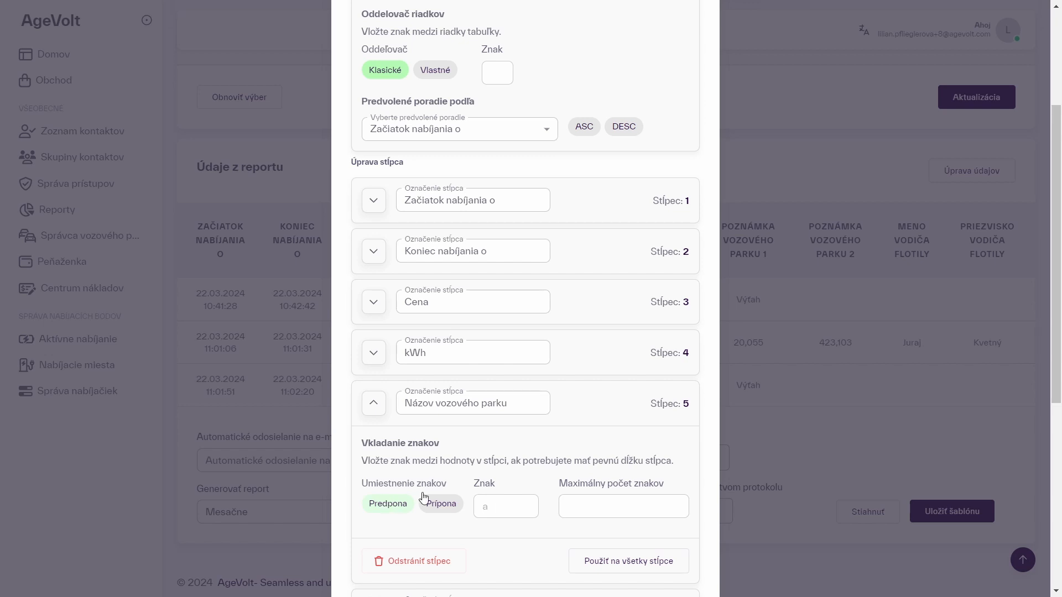
pyautogui.click(440, 508)
pyautogui.click(397, 506)
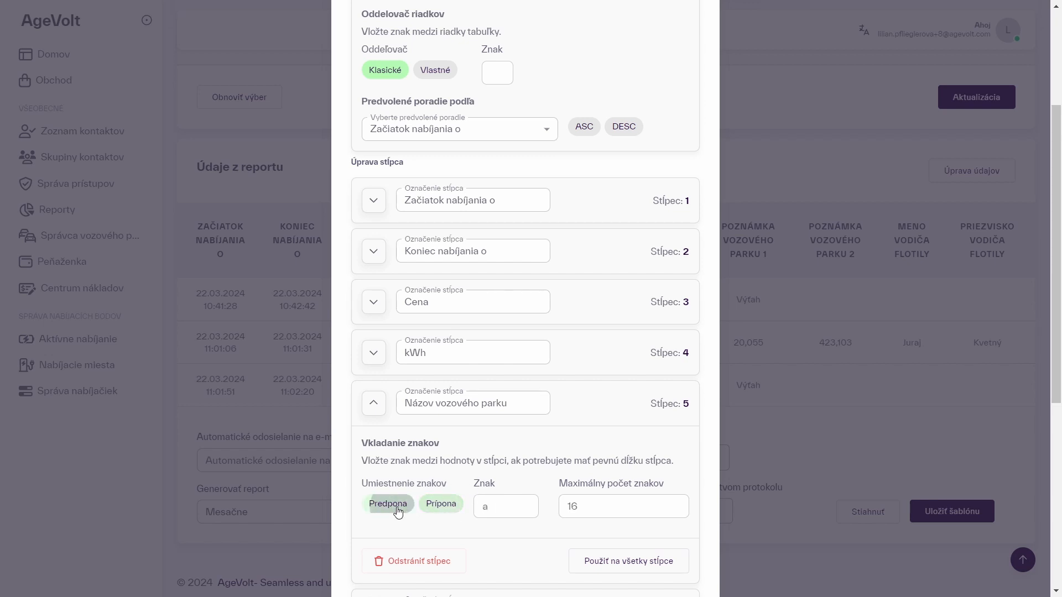
pyautogui.click(451, 506)
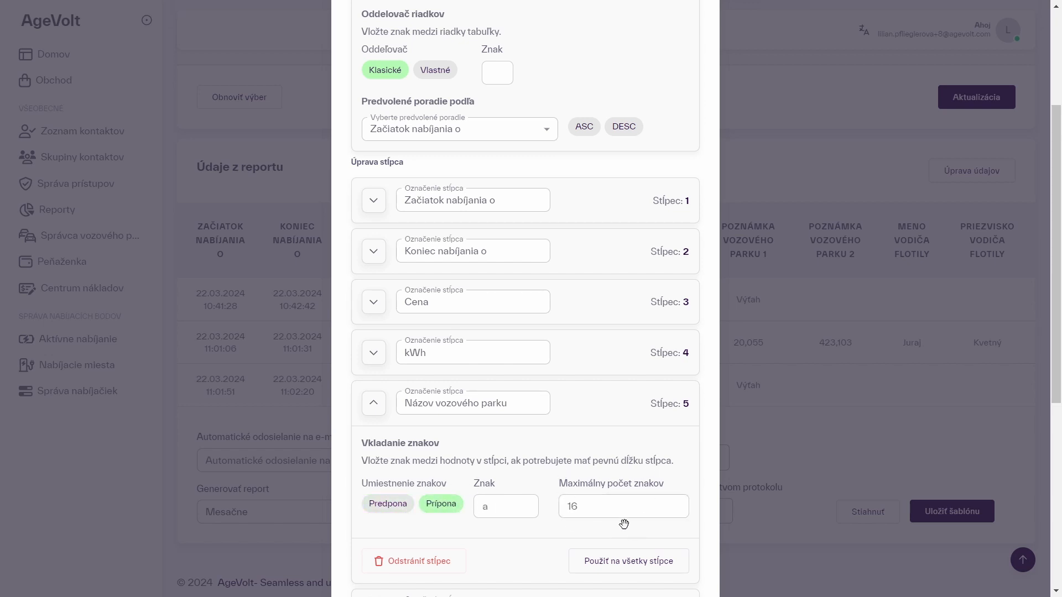
pyautogui.click(445, 514)
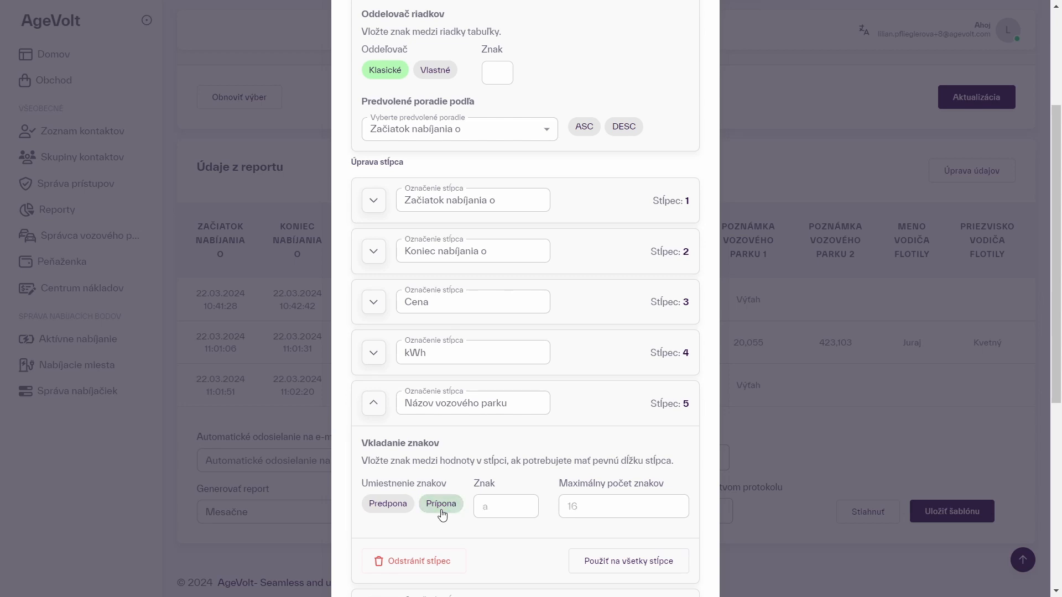
pyautogui.click(374, 408)
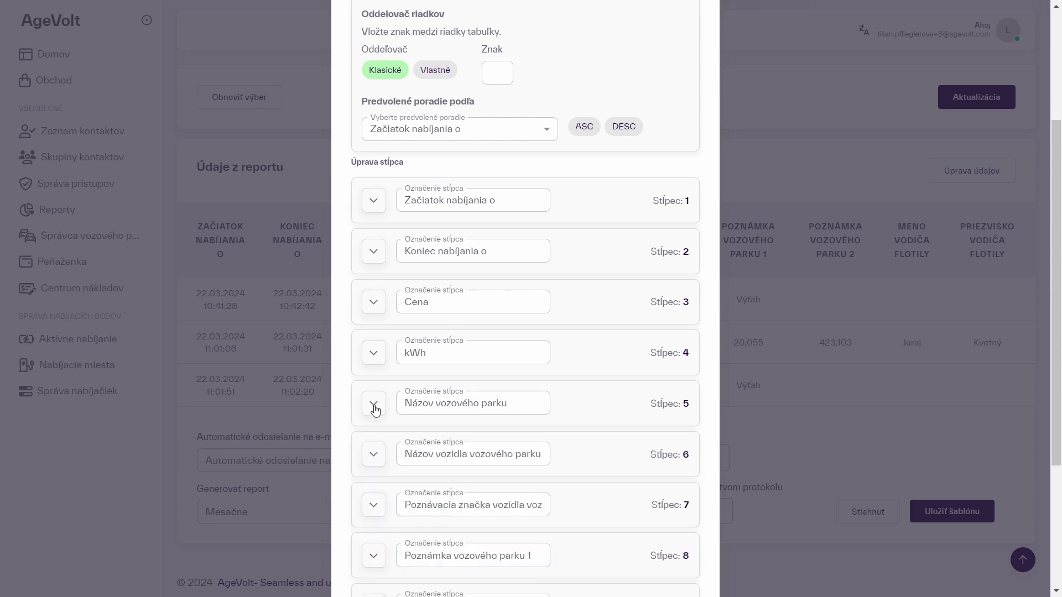
# Examine the date format options available for the Začiatok nabíjania o column
pyautogui.click(374, 201)
pyautogui.click(434, 374)
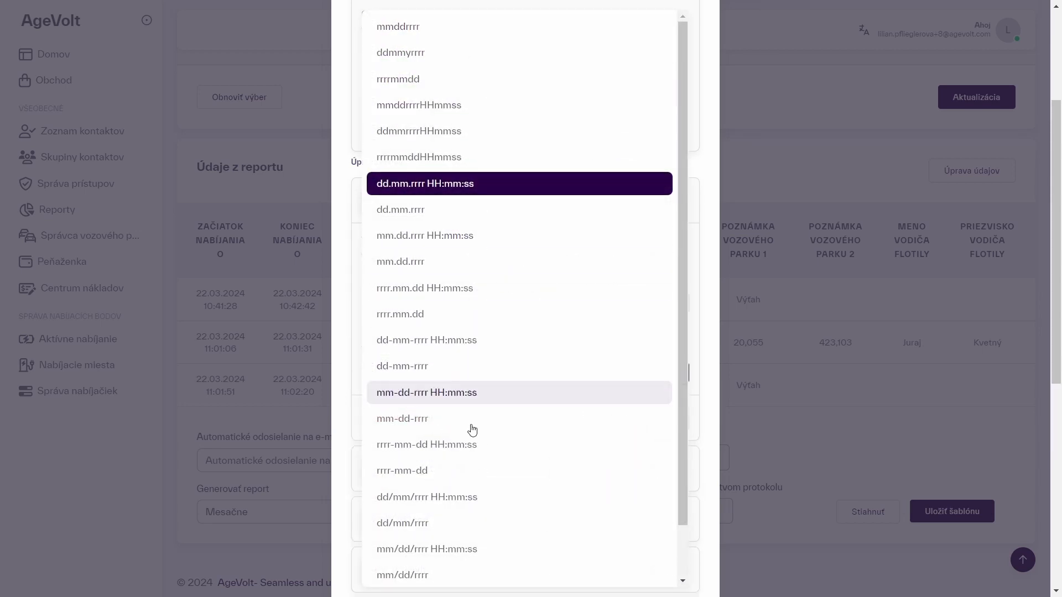
pyautogui.scroll(-1, 476, 486)
pyautogui.scroll(1, 483, 463)
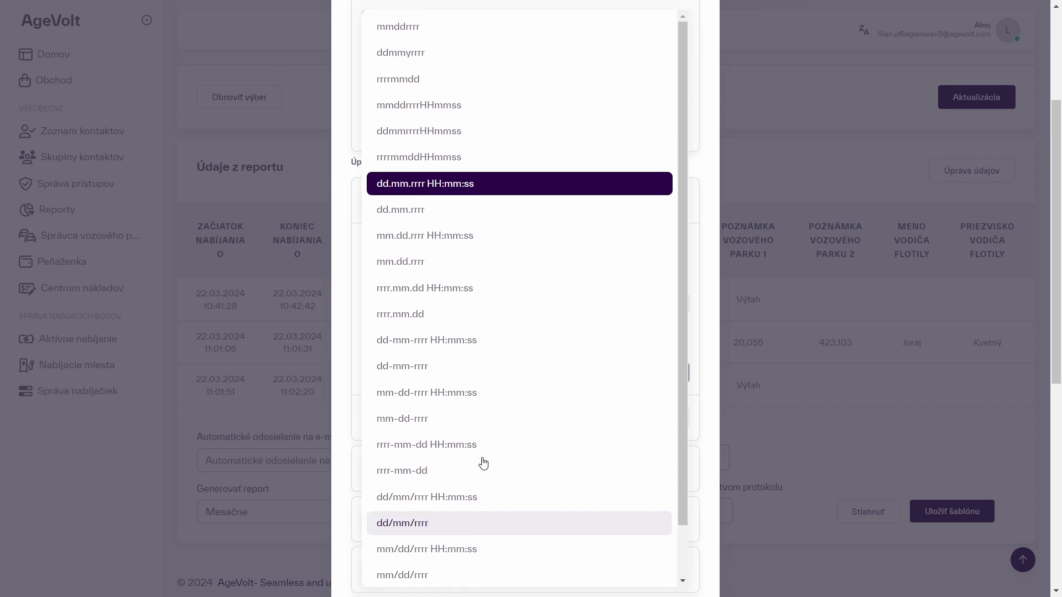
pyautogui.click(340, 308)
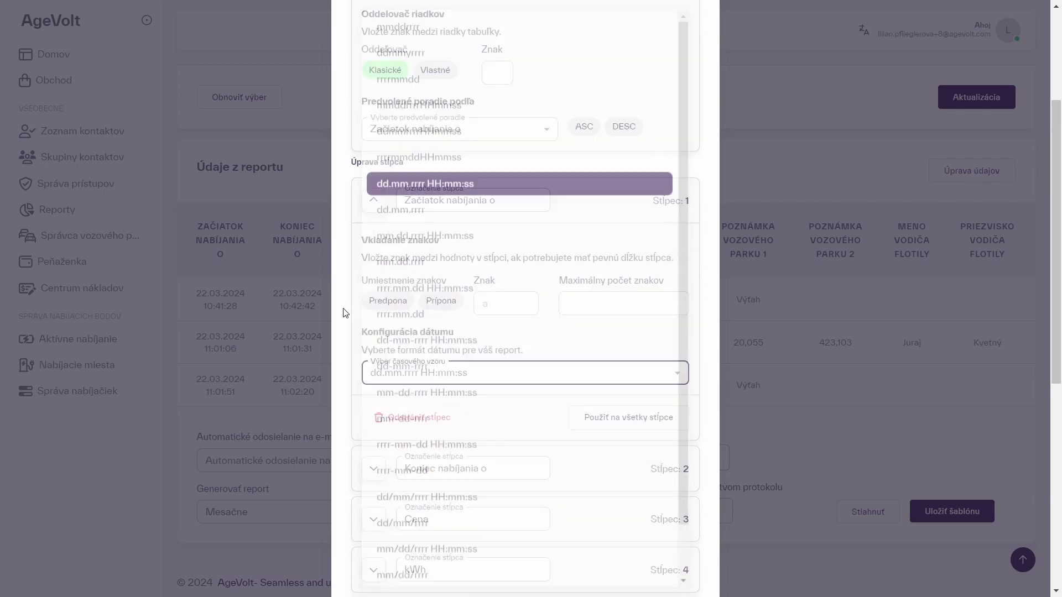
pyautogui.click(373, 204)
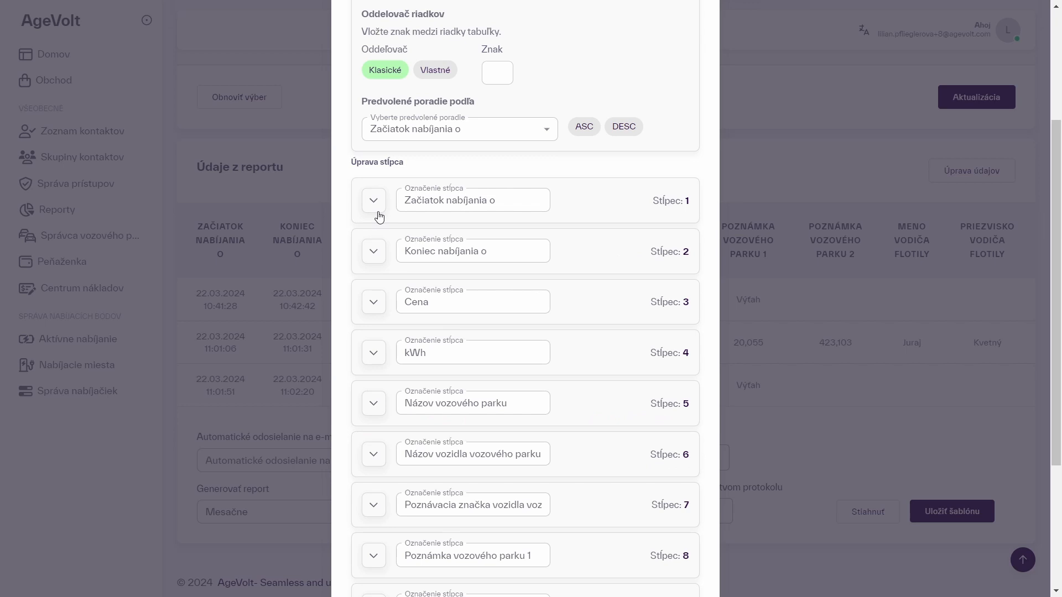
# Set the multiplier of the Cena column to 10x and update the report data
pyautogui.click(373, 302)
pyautogui.click(480, 477)
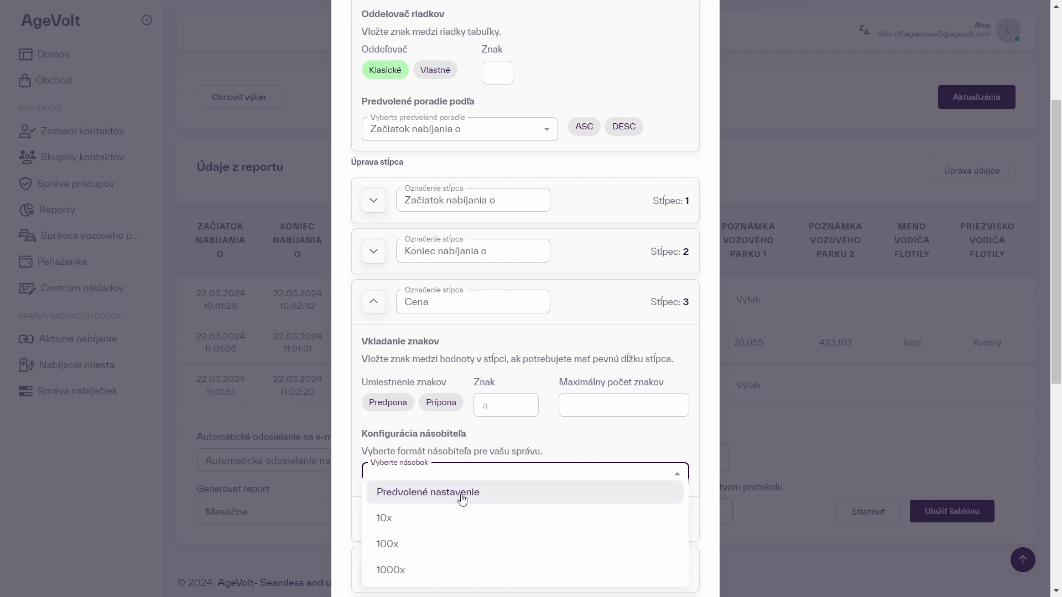
pyautogui.click(466, 470)
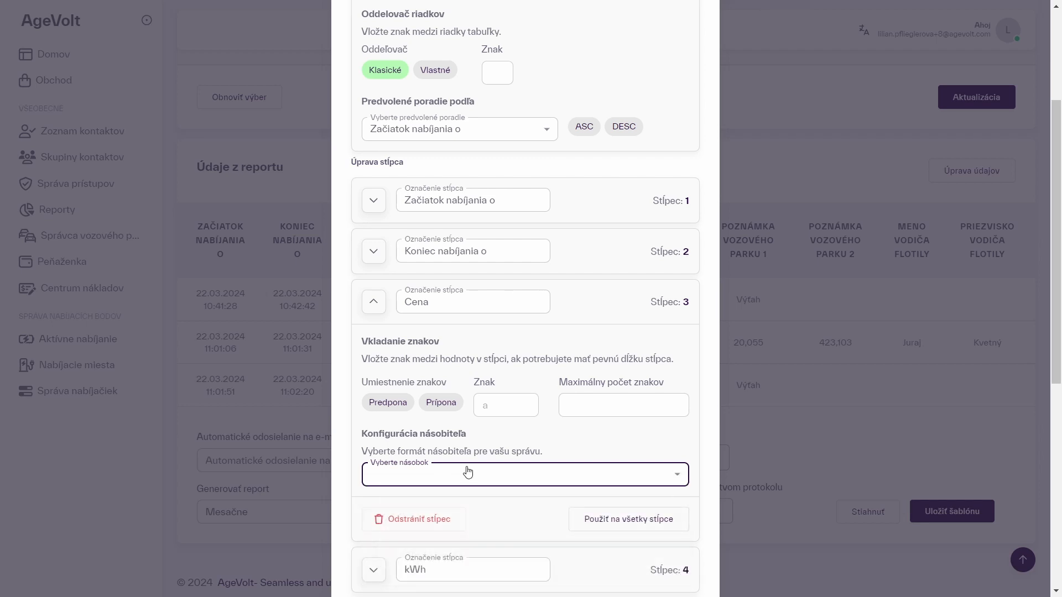
pyautogui.scroll(-1, 468, 472)
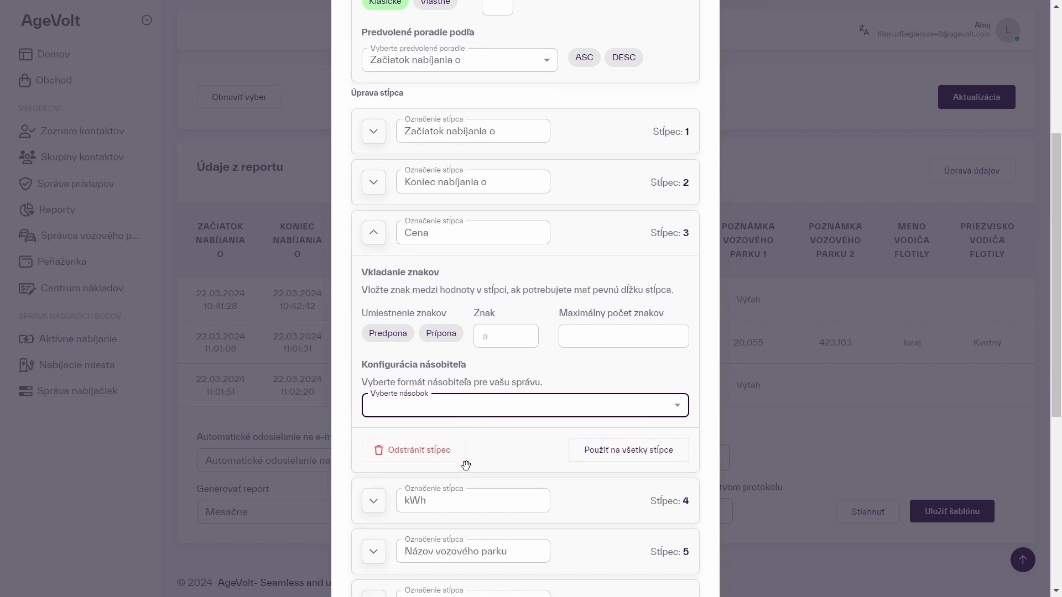
pyautogui.click(468, 412)
pyautogui.click(410, 471)
pyautogui.click(611, 458)
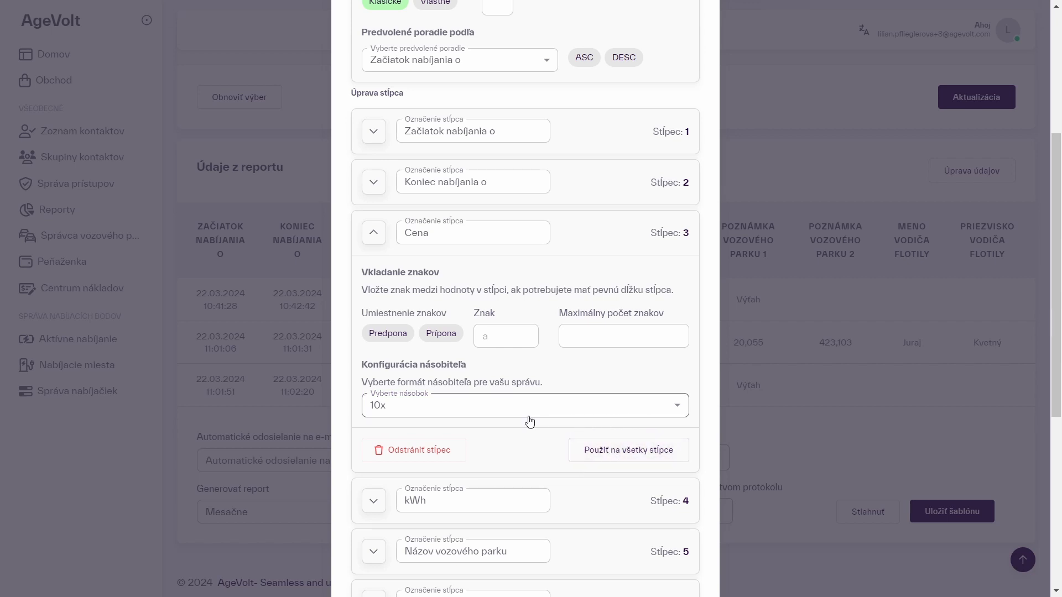
pyautogui.click(373, 233)
pyautogui.scroll(-3, 687, 503)
pyautogui.click(667, 551)
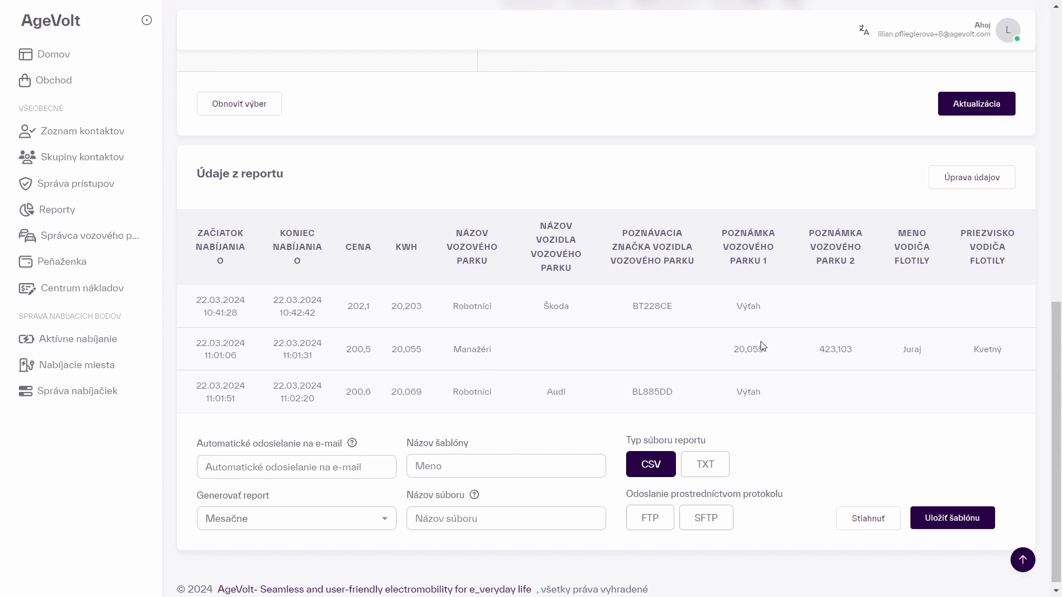
# Reopen the report's data editing, review the column list and the restore-defaults option, and update the data
pyautogui.click(973, 186)
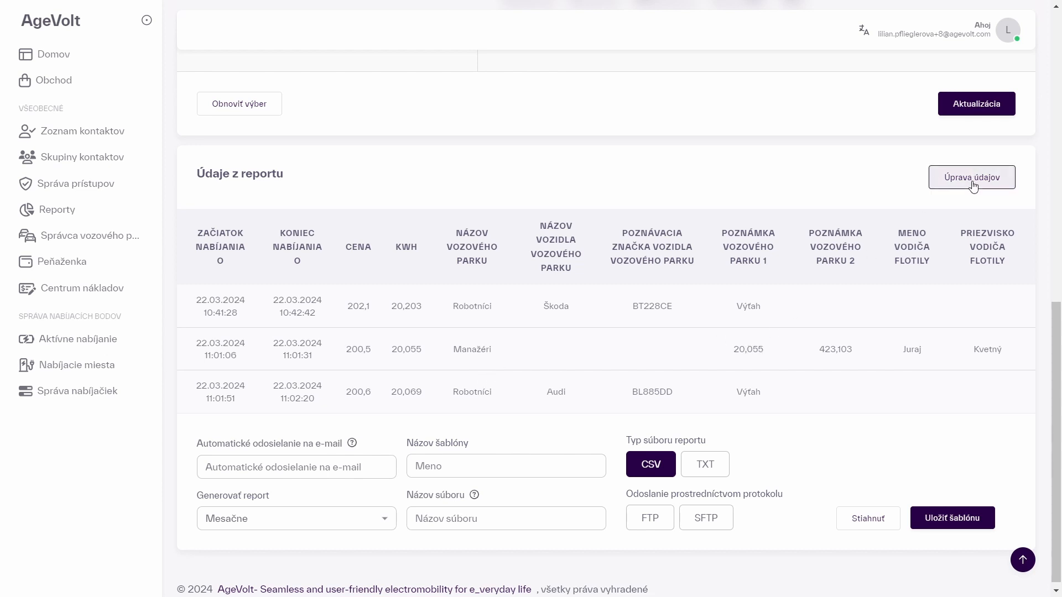
pyautogui.click(973, 185)
pyautogui.scroll(-7, 428, 498)
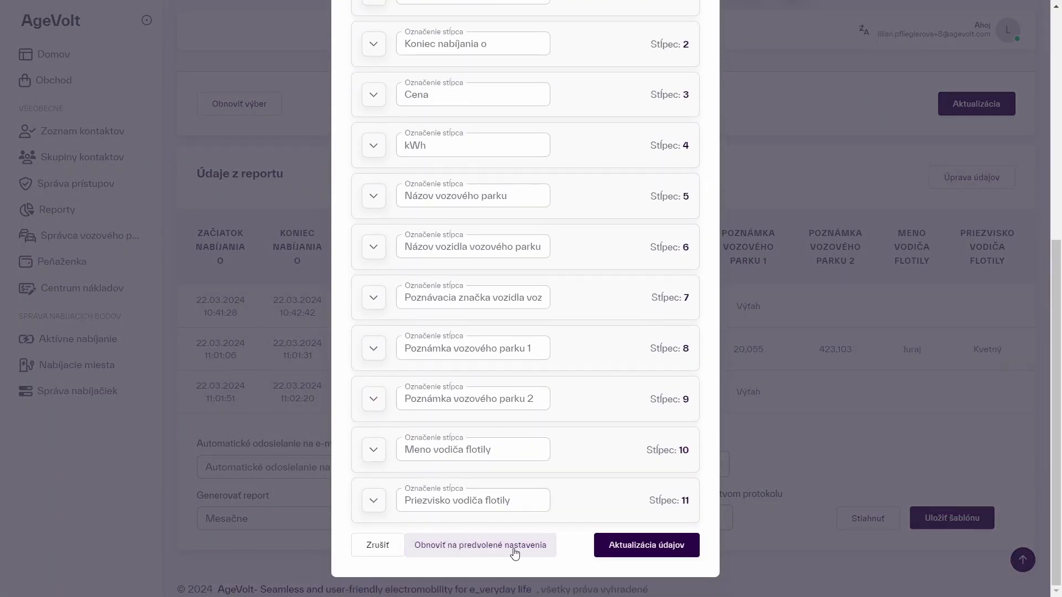
pyautogui.click(654, 545)
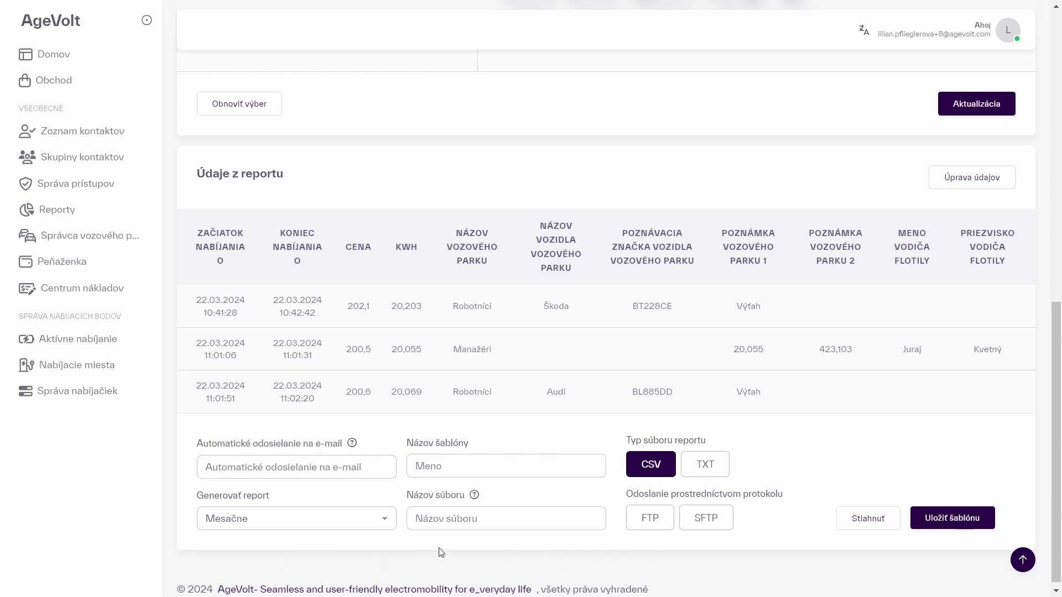
# Name the report template "Manazeri a robotnici"
pyautogui.click(452, 469)
pyautogui.write('Manat')
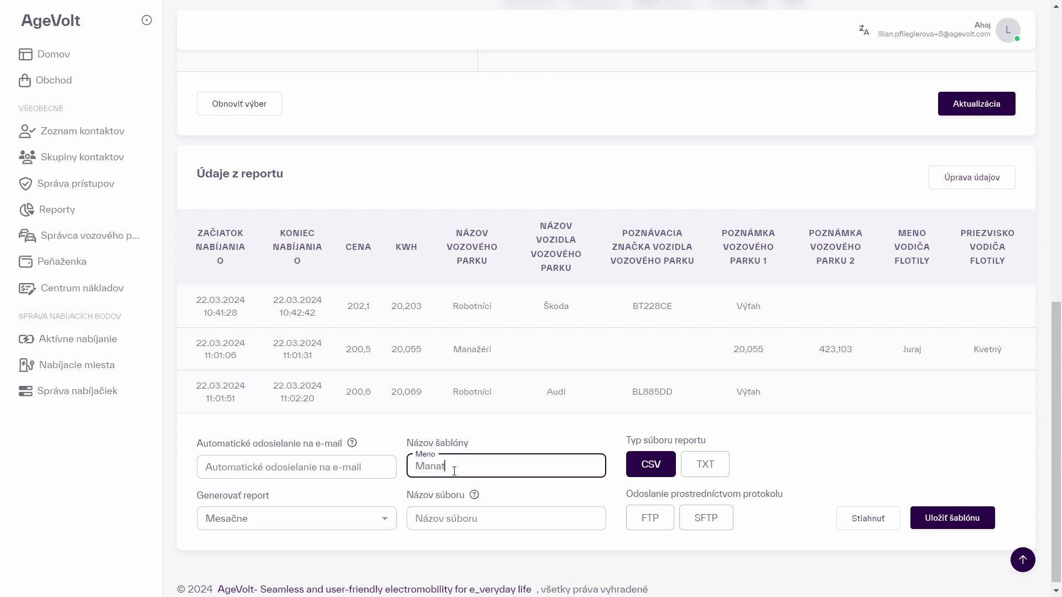
pyautogui.write('zeri a robotnici')
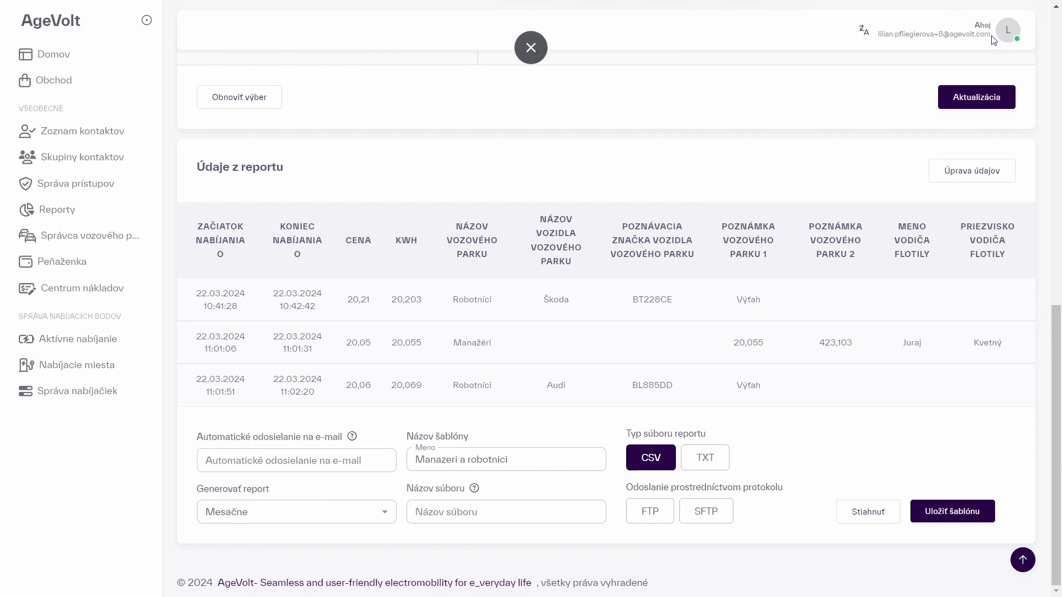
# Enter the account's e-mail address twice, separated by a comma, as recipients for automatic report sending
pyautogui.moveTo(991, 36); pyautogui.dragTo(880, 44)
pyautogui.hotkey('ctrl', 'c')
pyautogui.click(227, 462)
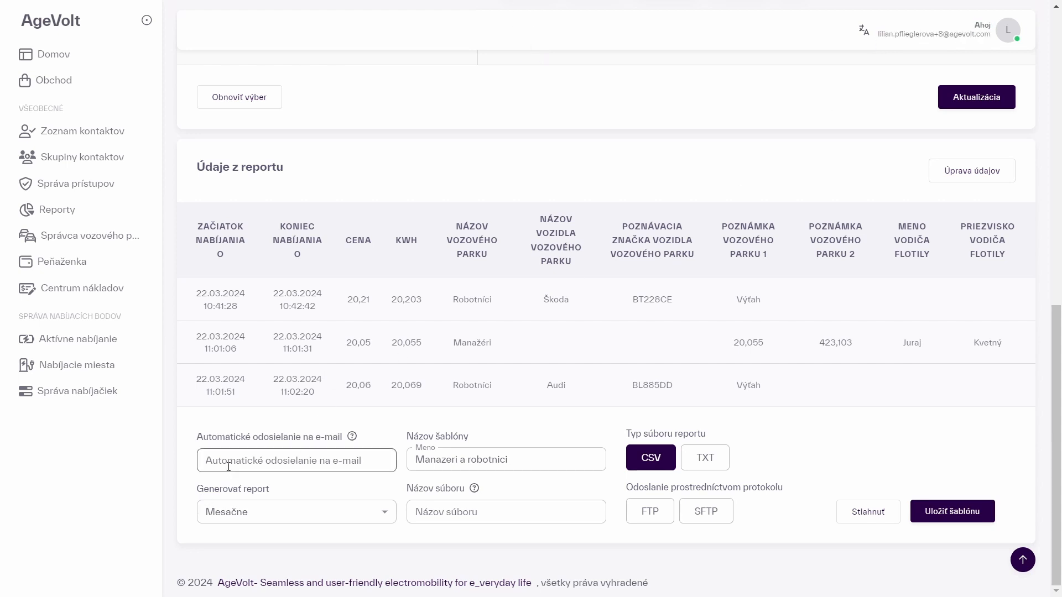
pyautogui.hotkey('ctrl', 'v')
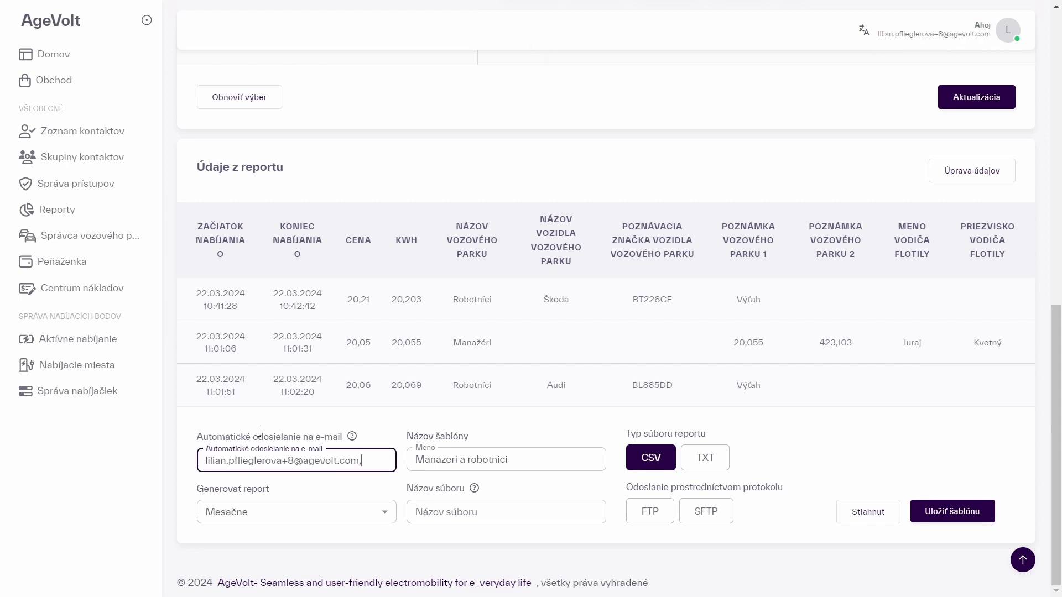
pyautogui.write(',')
pyautogui.hotkey('ctrl', 'v')
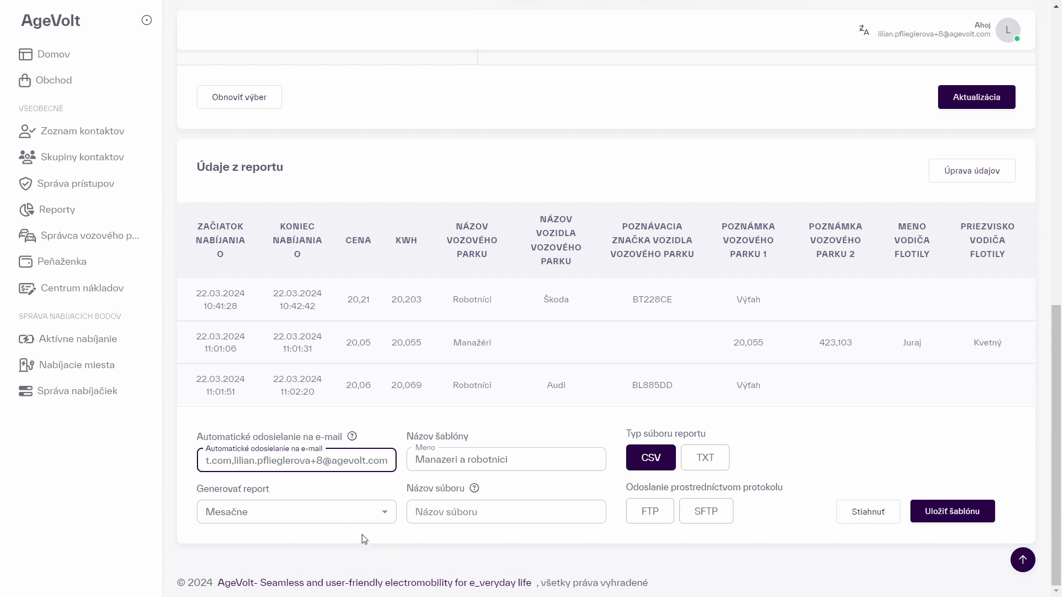
pyautogui.click(365, 554)
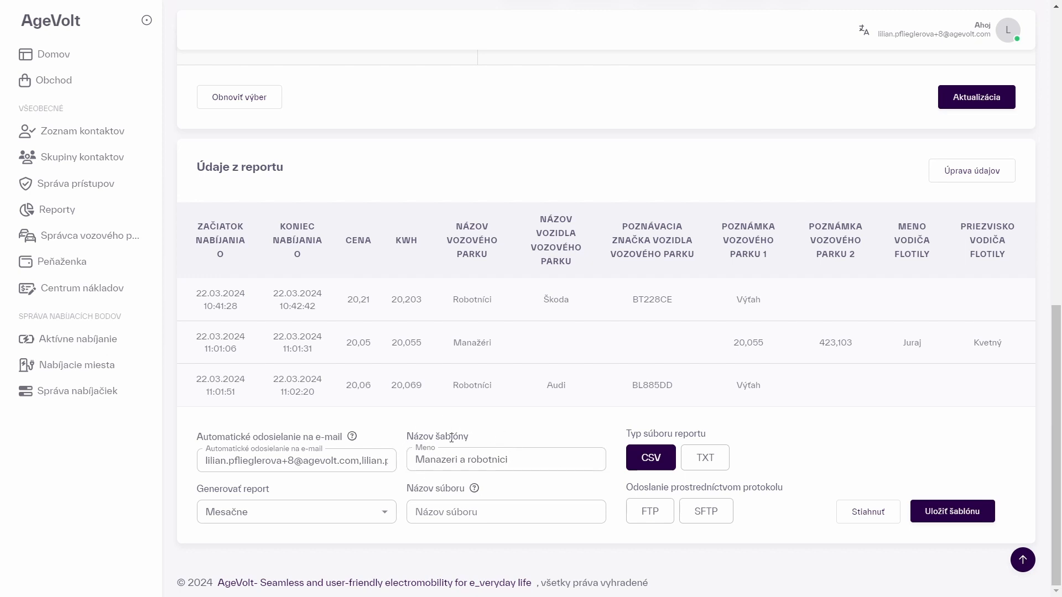
pyautogui.click(363, 463)
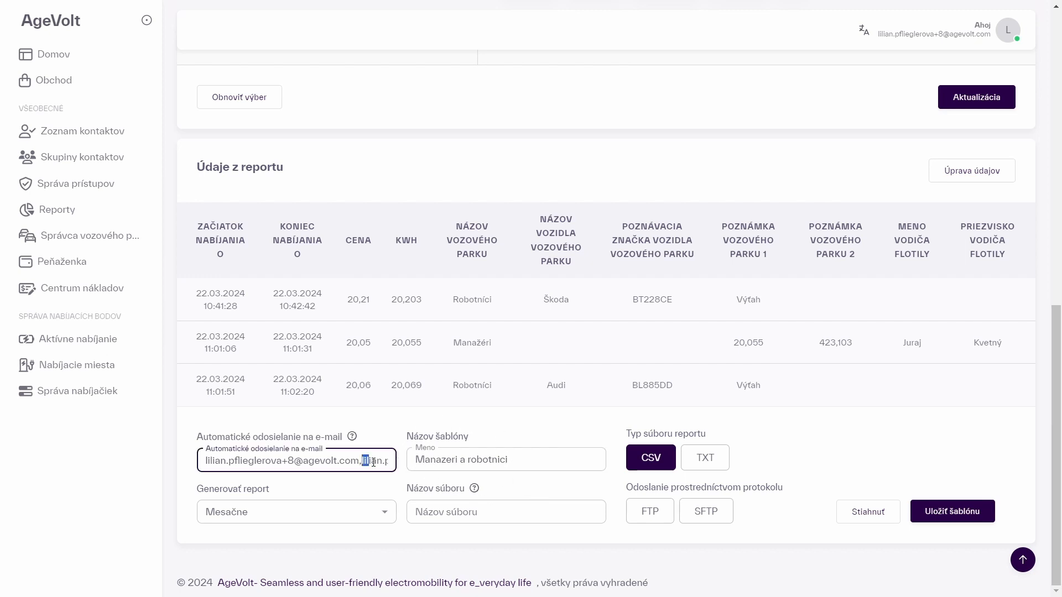
# Remove the duplicate recipient e-mail address, leaving only one, and set the report to generate weekly (Týždenne)
pyautogui.hotkey('ctrl', 'a')
pyautogui.press('BackSpace')
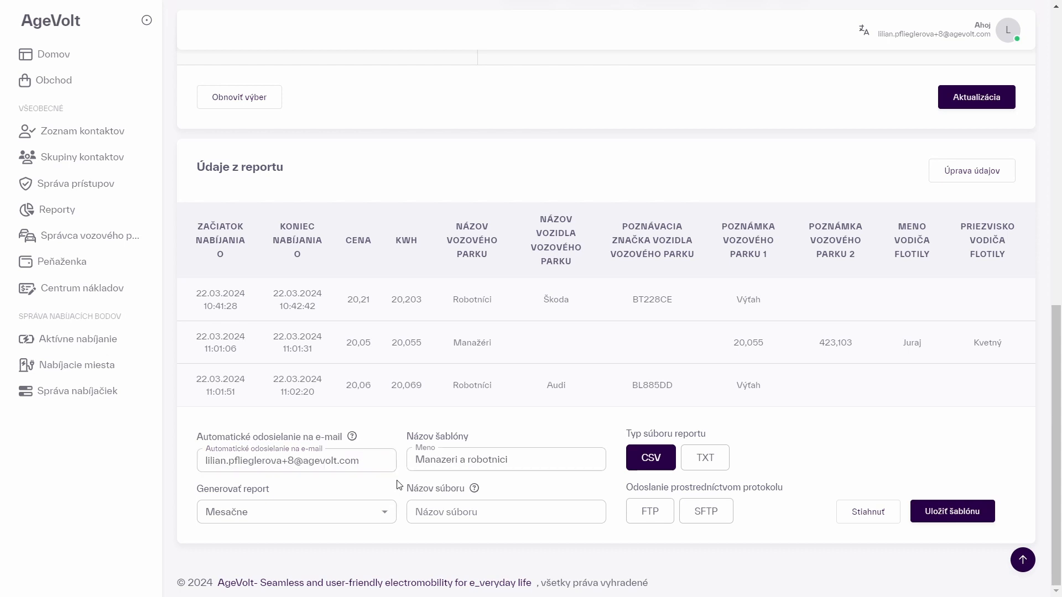
pyautogui.click(262, 513)
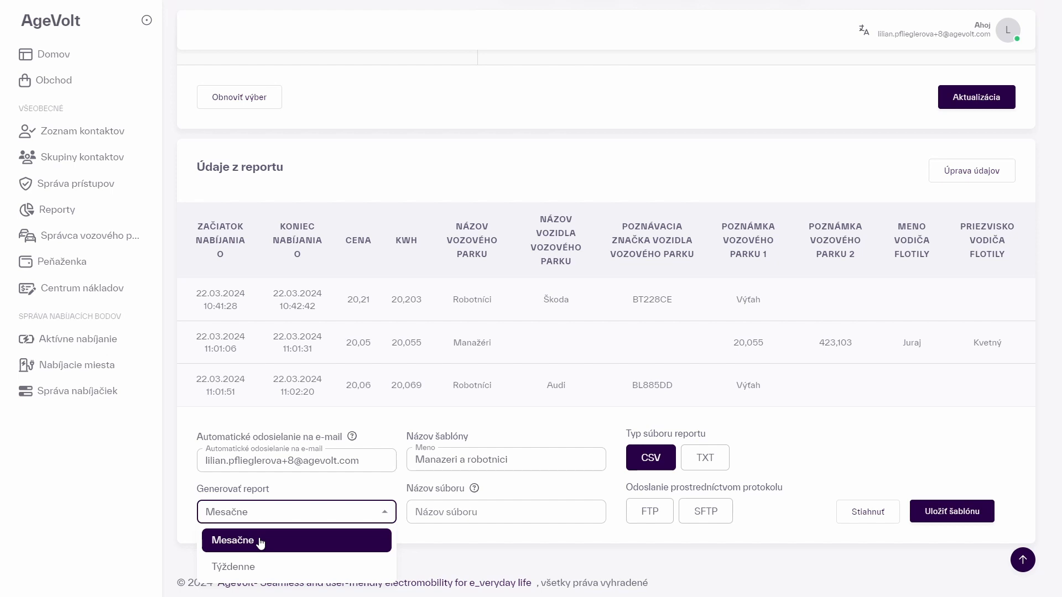
pyautogui.click(270, 571)
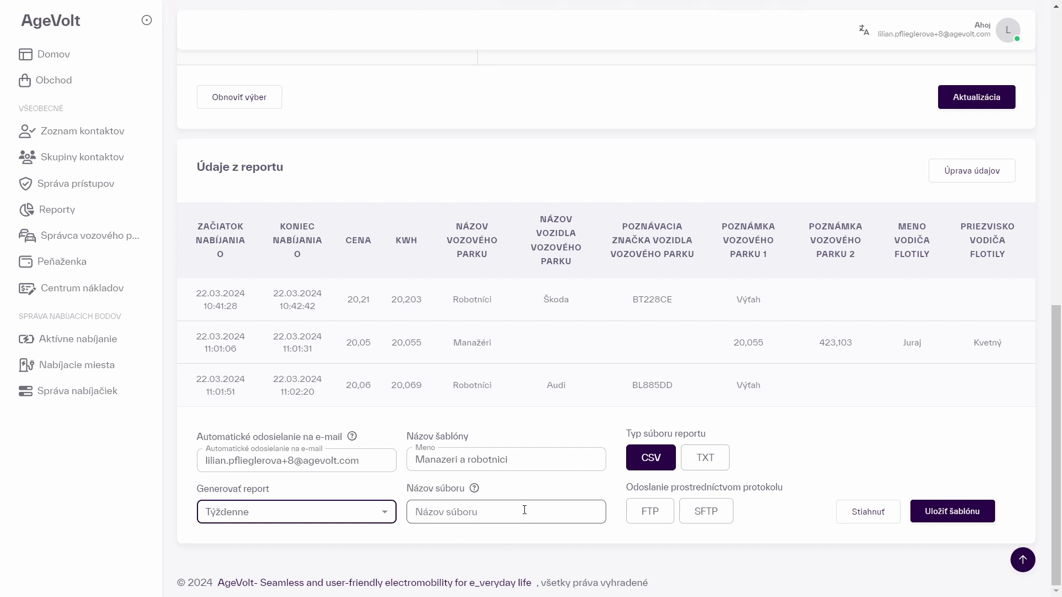
pyautogui.moveTo(475, 489)
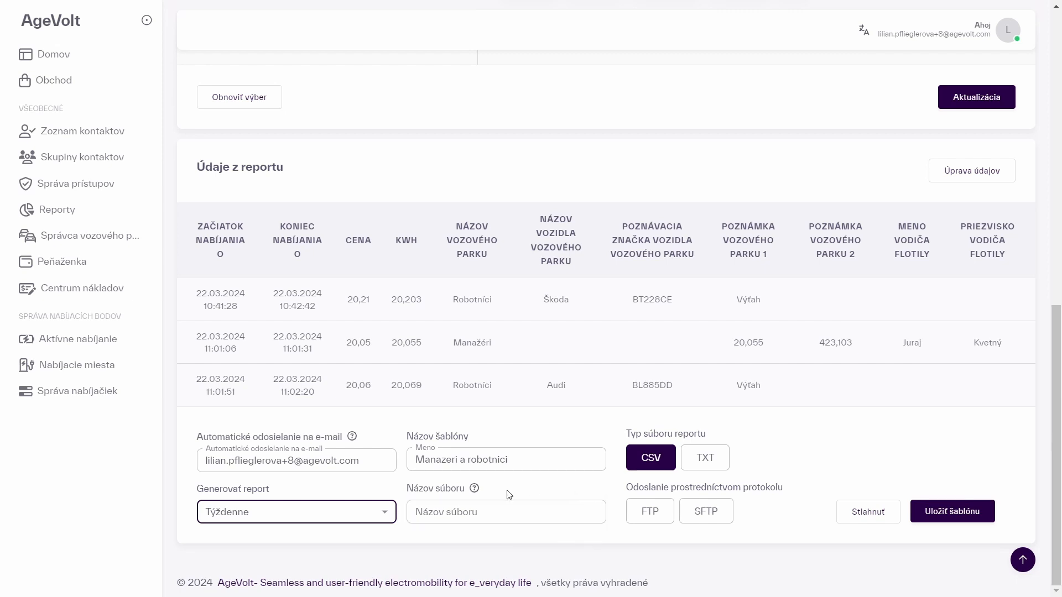
pyautogui.click(522, 514)
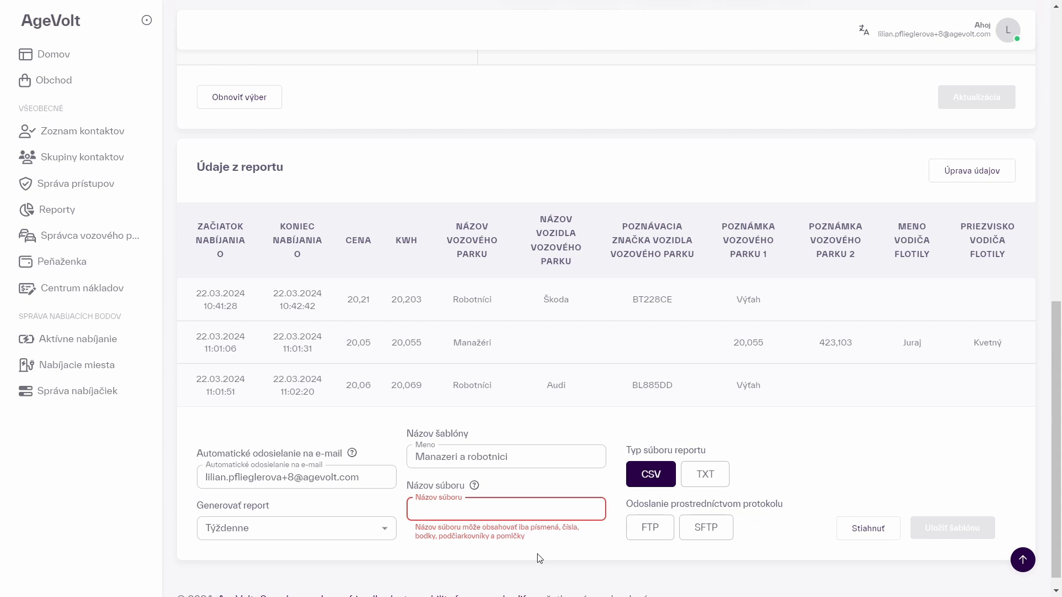
pyautogui.click(596, 564)
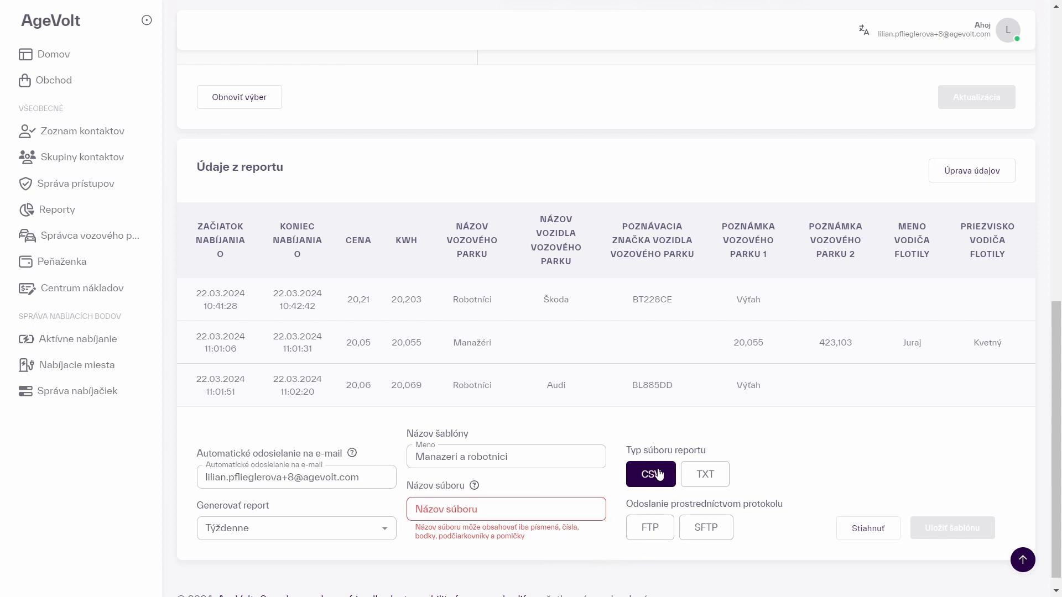
# View and cancel the FTP protocol form, then choose SFTP for sending, try its connection check and cancel that form
pyautogui.click(653, 536)
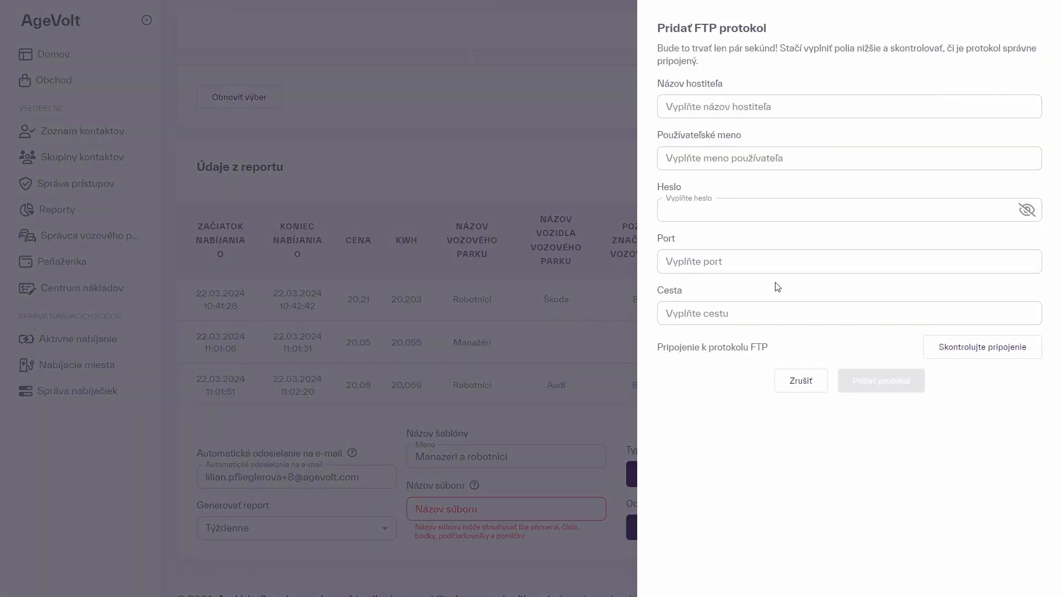
pyautogui.click(796, 383)
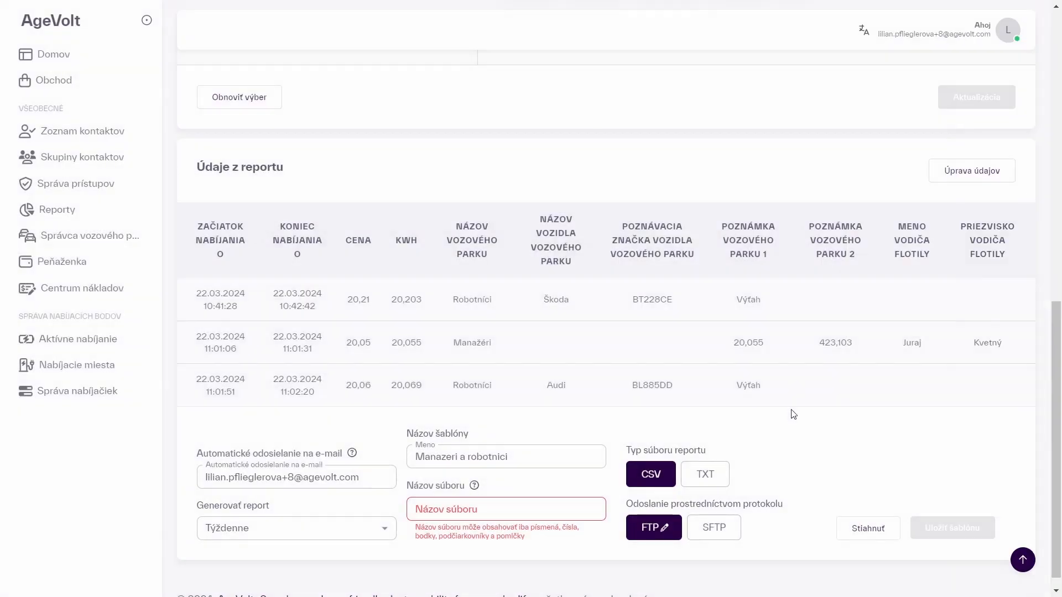
pyautogui.click(733, 530)
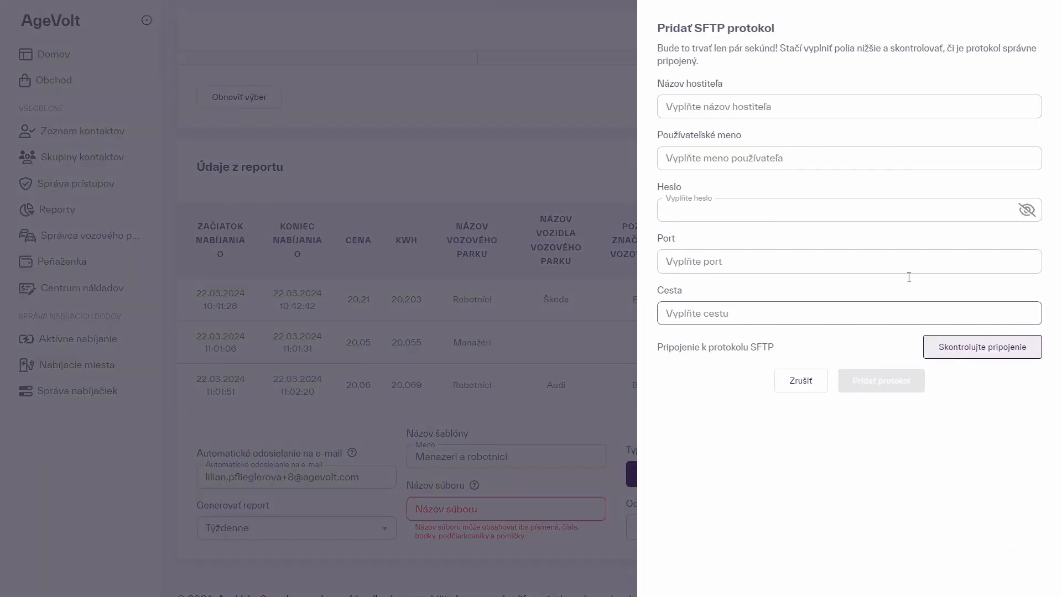
pyautogui.click(1010, 349)
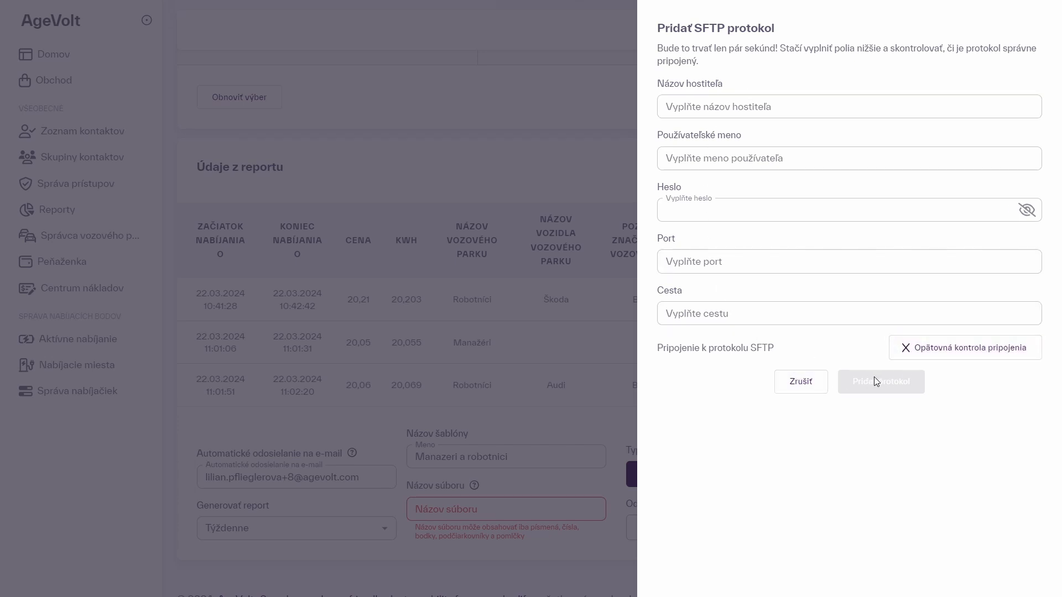
pyautogui.click(800, 380)
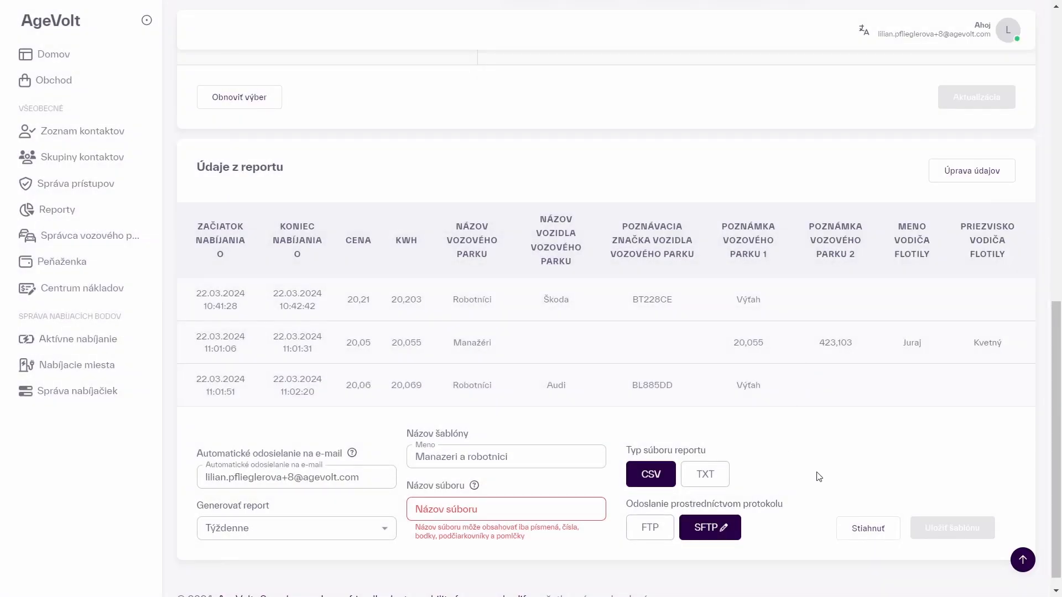
# Name the report file "AgeVolt", keep CSV as the file type, and save the report template
pyautogui.click(548, 512)
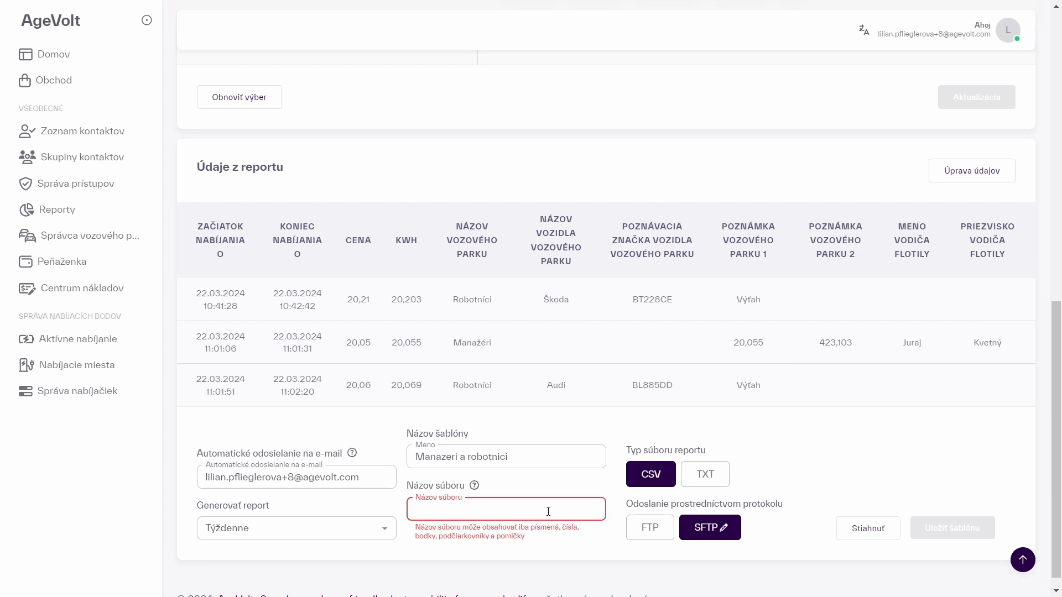
pyautogui.write('Ae')
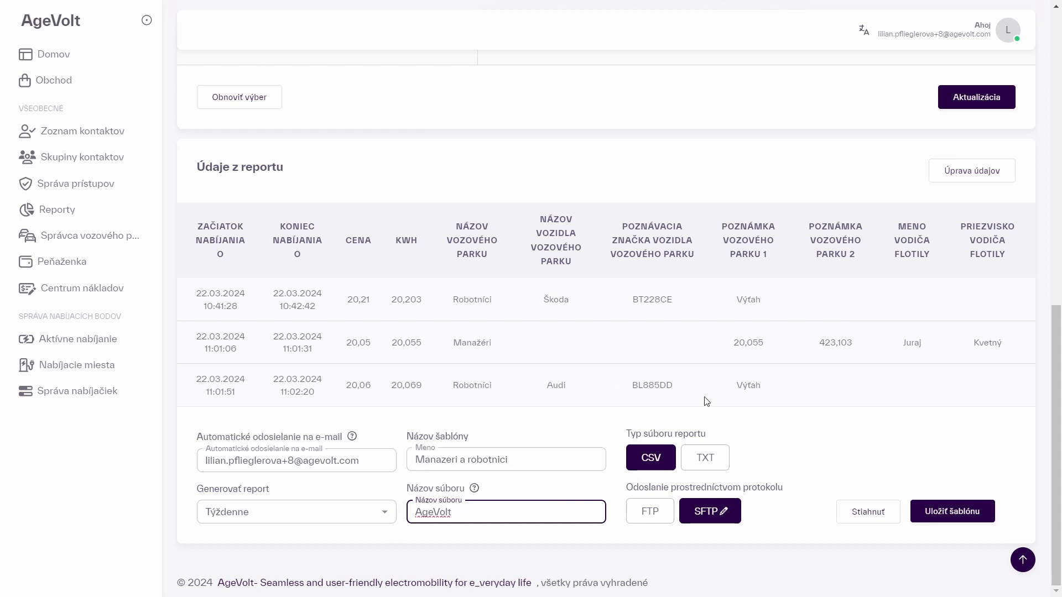
pyautogui.click(703, 459)
pyautogui.click(651, 458)
pyautogui.press('F11')
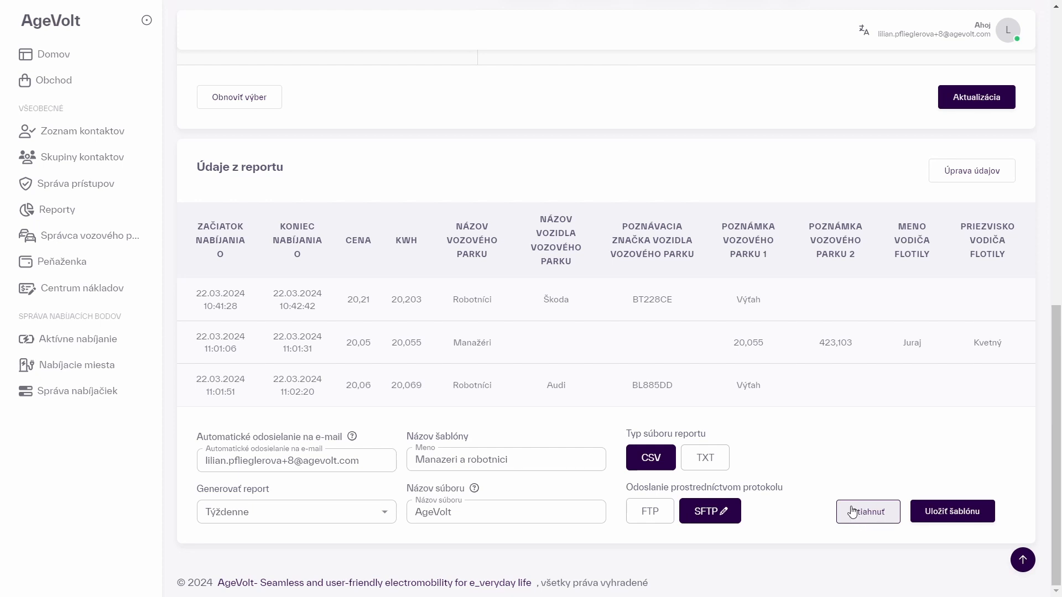
pyautogui.click(957, 518)
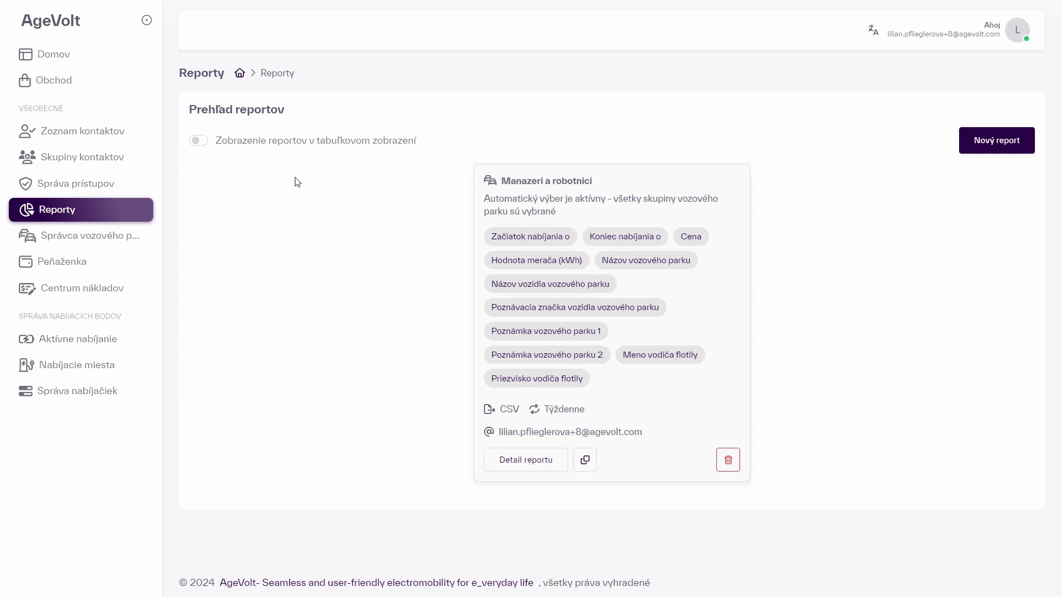
# Duplicate the saved "Manazeri a robotnici" report and toggle the copy's Poznámka vozového parku 2 column off and on again
pyautogui.click(590, 465)
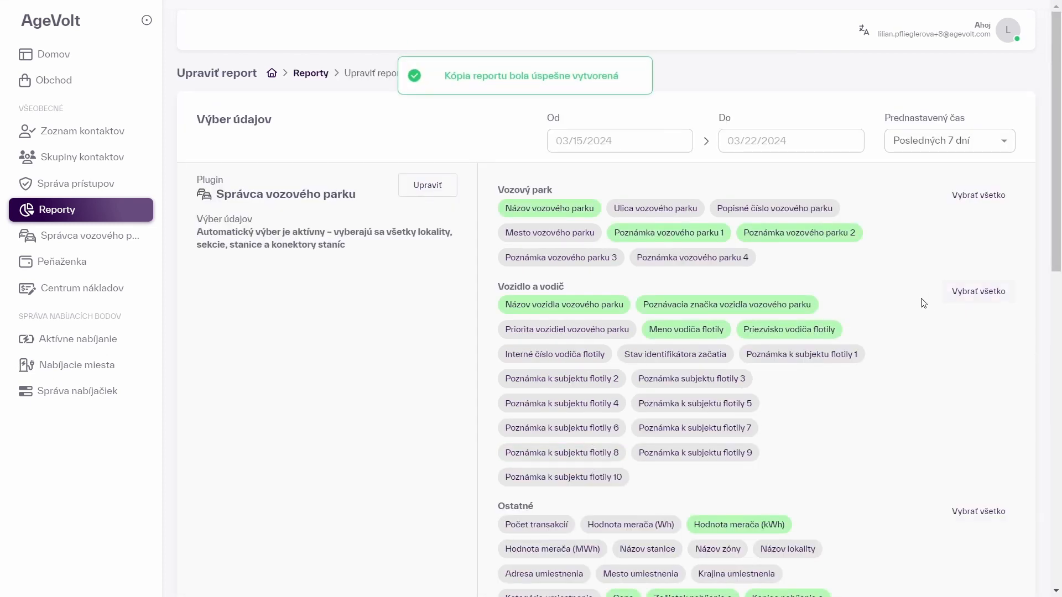
pyautogui.click(772, 234)
pyautogui.click(792, 238)
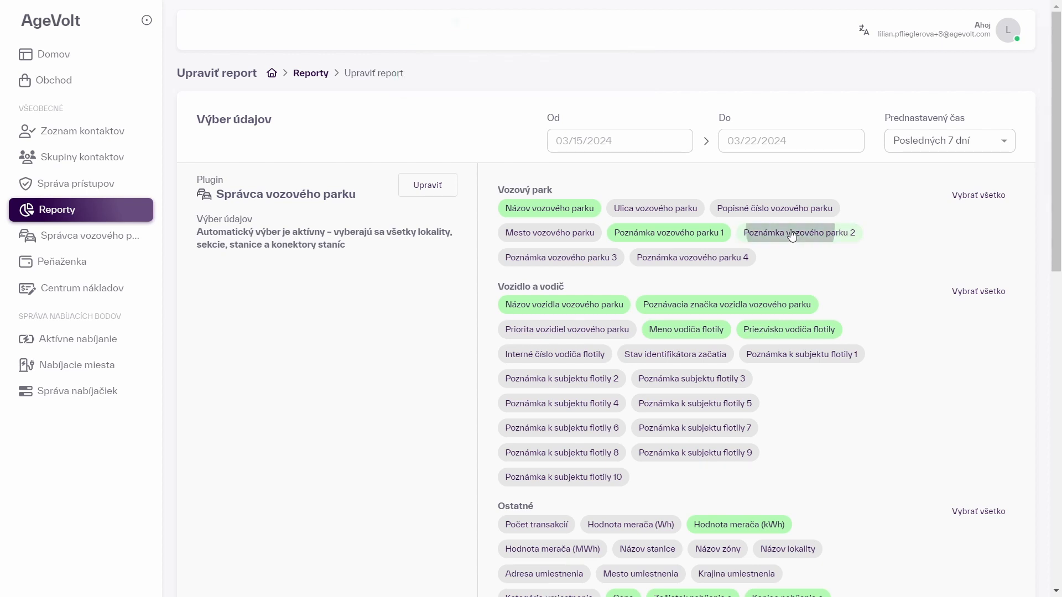
# Add the Obdobie od and Obdobie do columns to the copied report and update its data
pyautogui.scroll(-3, 855, 376)
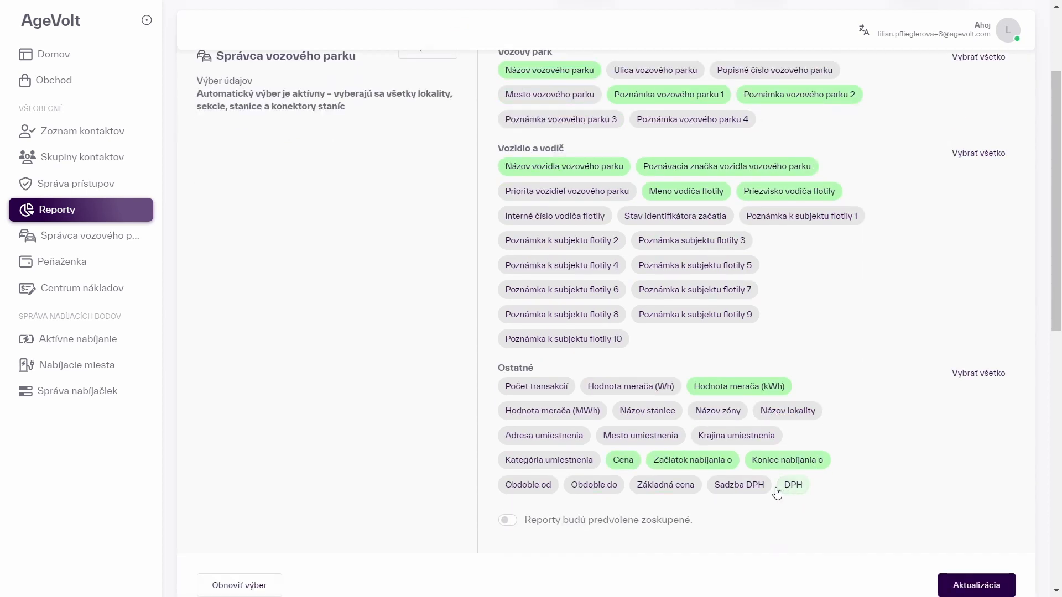
pyautogui.click(548, 491)
pyautogui.click(592, 486)
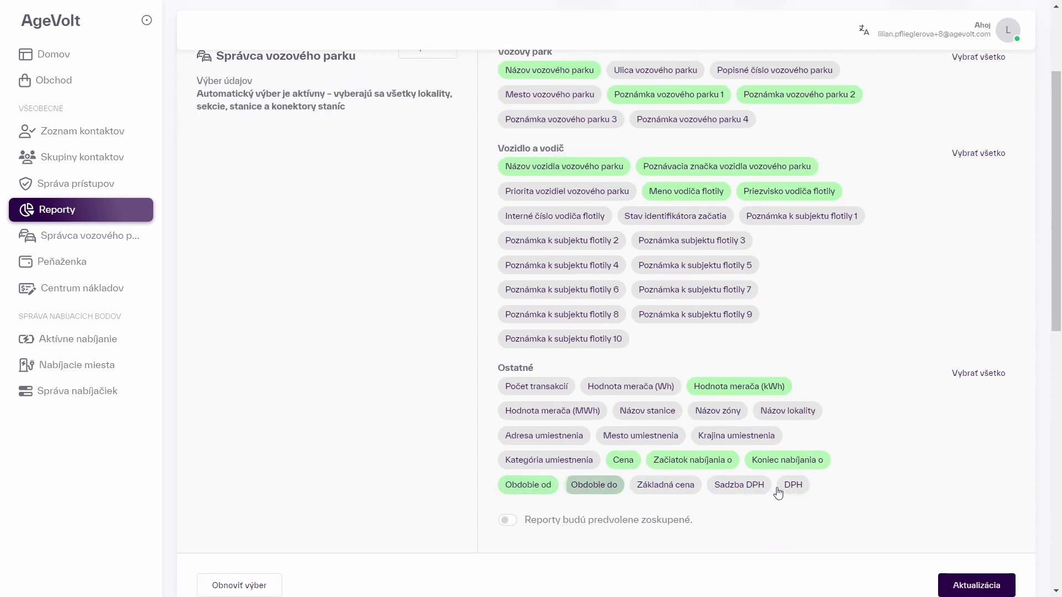
pyautogui.scroll(-2, 783, 491)
pyautogui.click(976, 515)
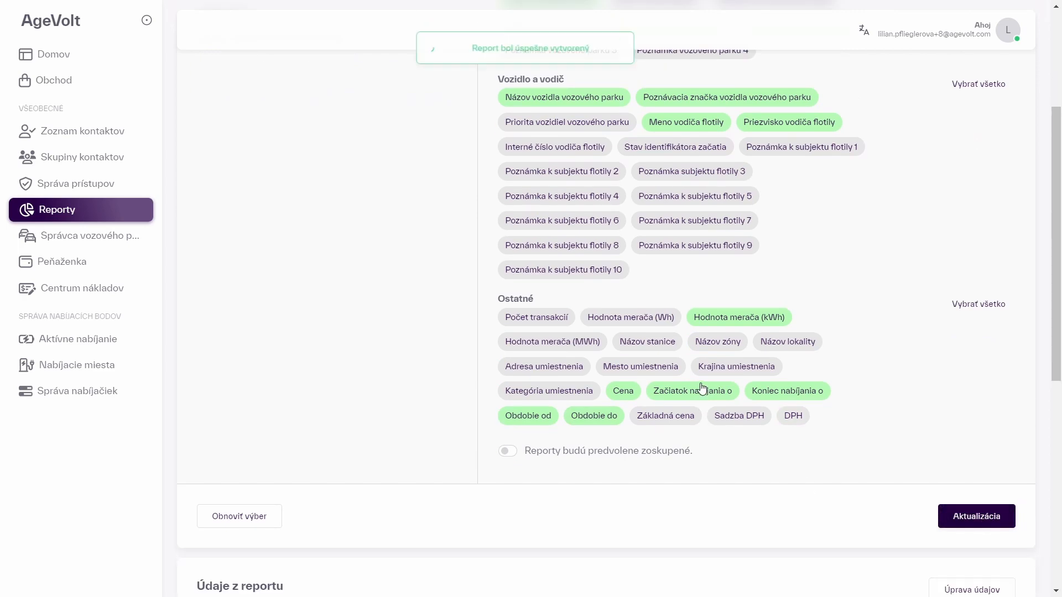
# Clear the automatic-sending e-mail address of the copied report and update its template
pyautogui.scroll(-6, 697, 387)
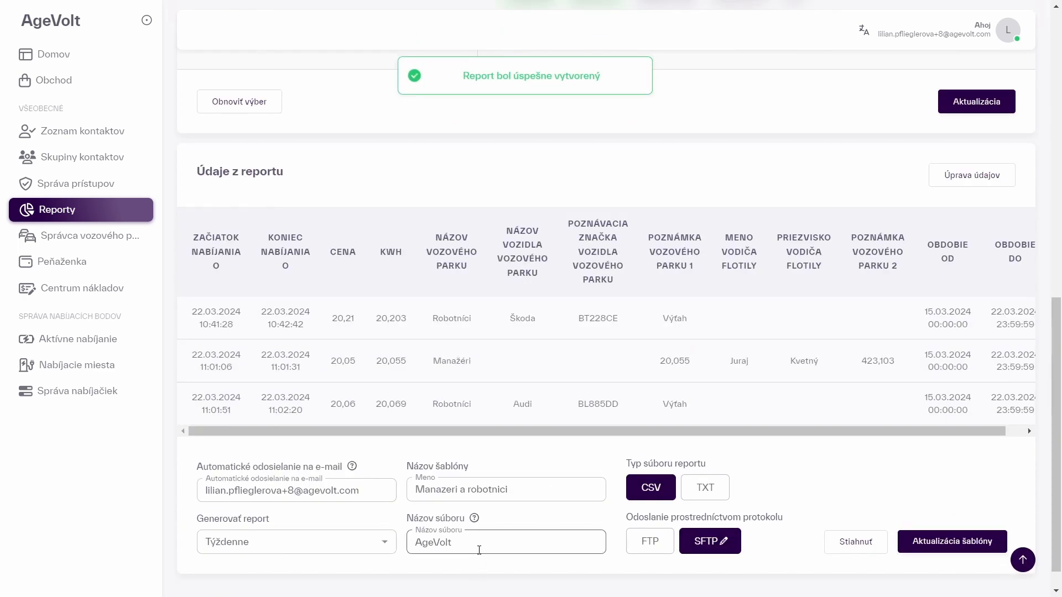
pyautogui.moveTo(364, 491); pyautogui.dragTo(209, 494)
pyautogui.click(187, 500)
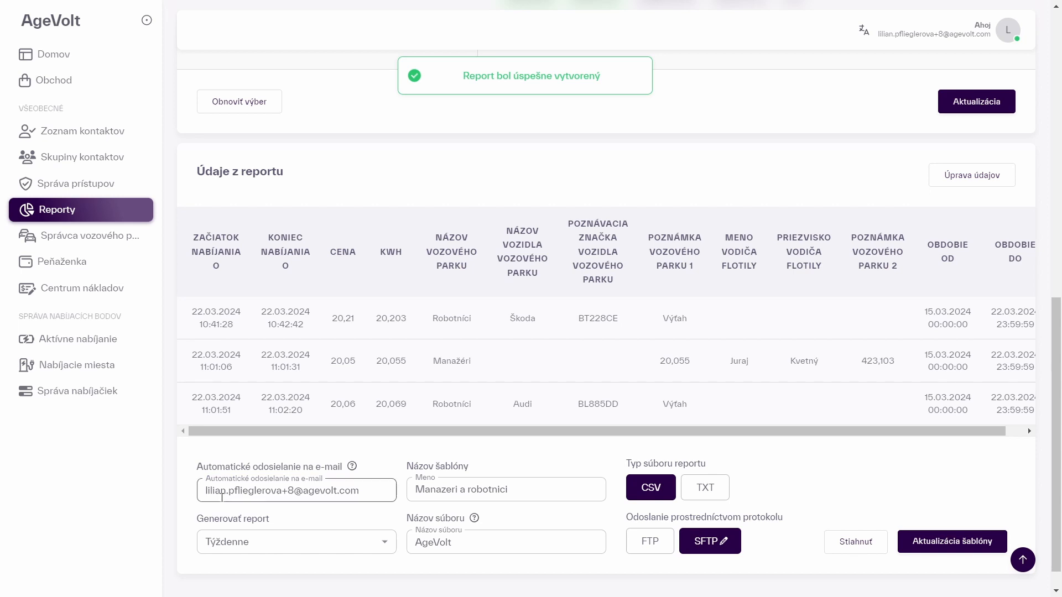
pyautogui.moveTo(381, 497); pyautogui.dragTo(175, 503)
pyautogui.press('BackSpace')
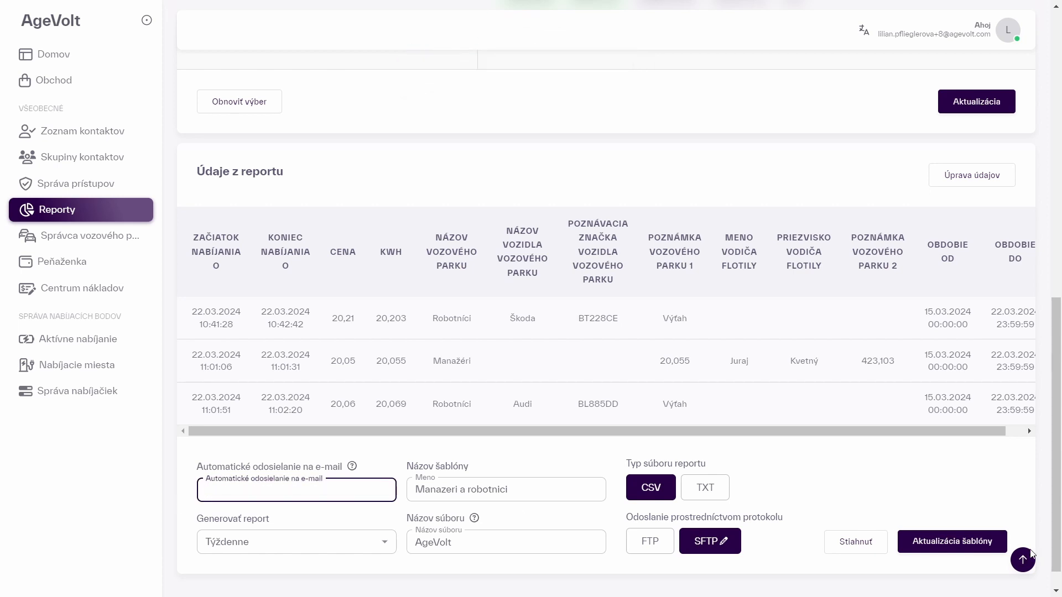
pyautogui.click(950, 543)
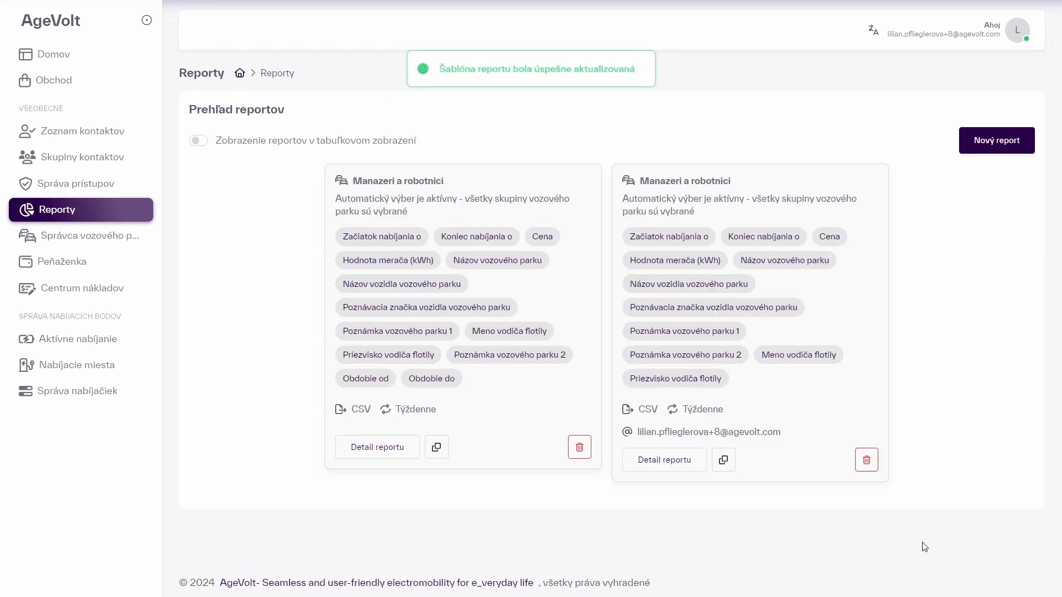
# Delete the copied report, the one without a recipient e-mail, from the reports overview
pyautogui.click(578, 447)
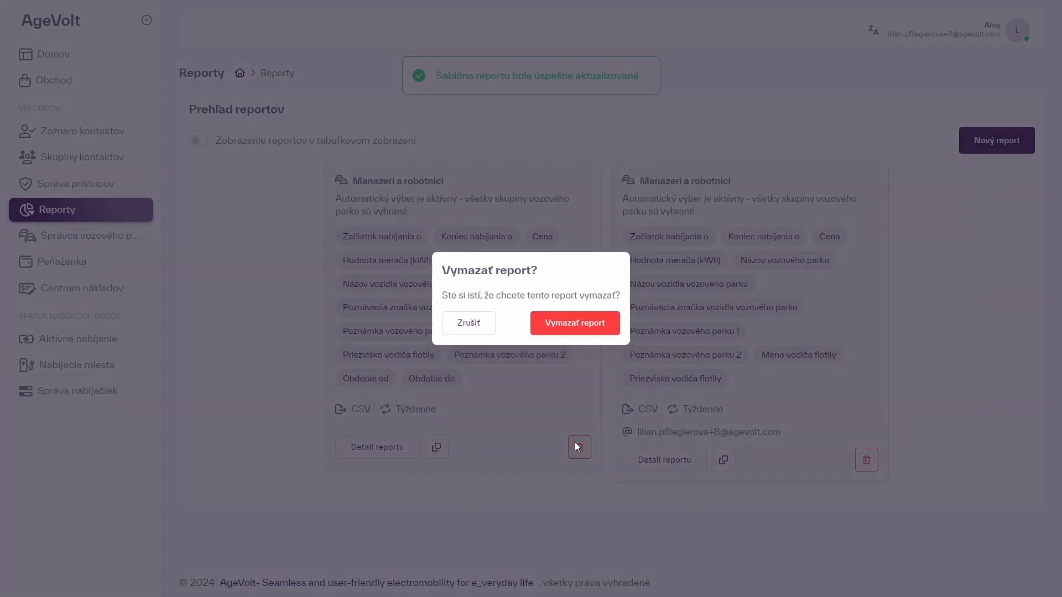
pyautogui.click(563, 326)
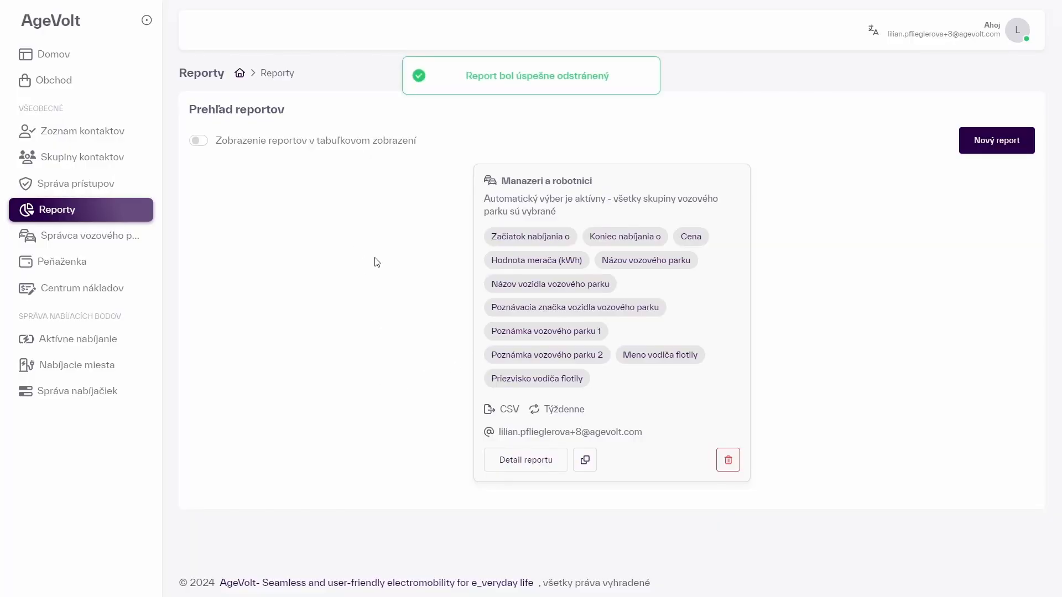
# Switch the reports overview to table view and show the Oddeľovač polí, Ukončovač linky, Zoskupená správa, Časové pásmo and FTP/SFTP columns
pyautogui.click(213, 143)
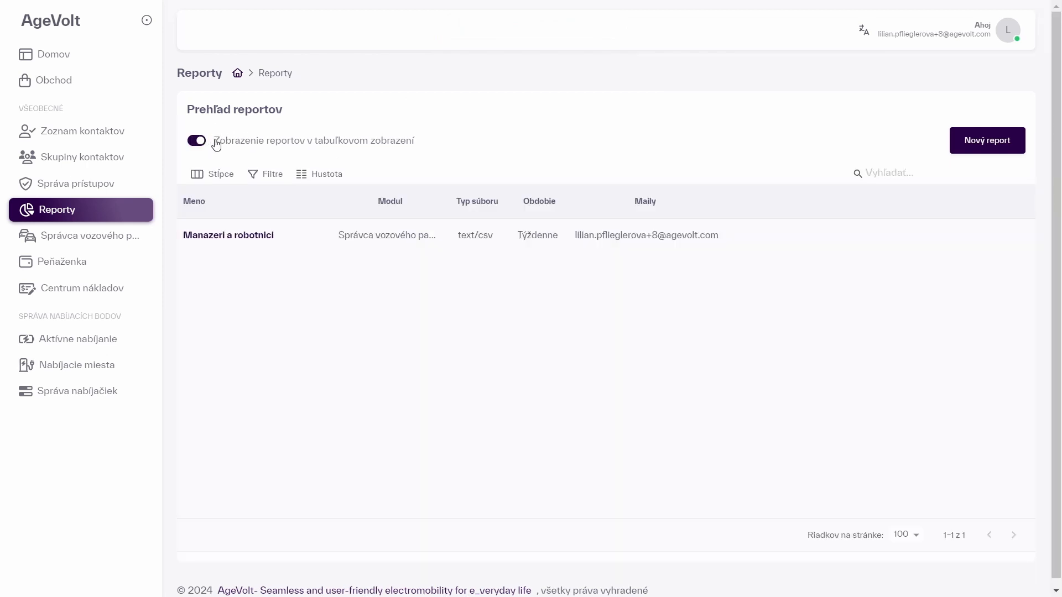
pyautogui.click(190, 172)
pyautogui.click(257, 364)
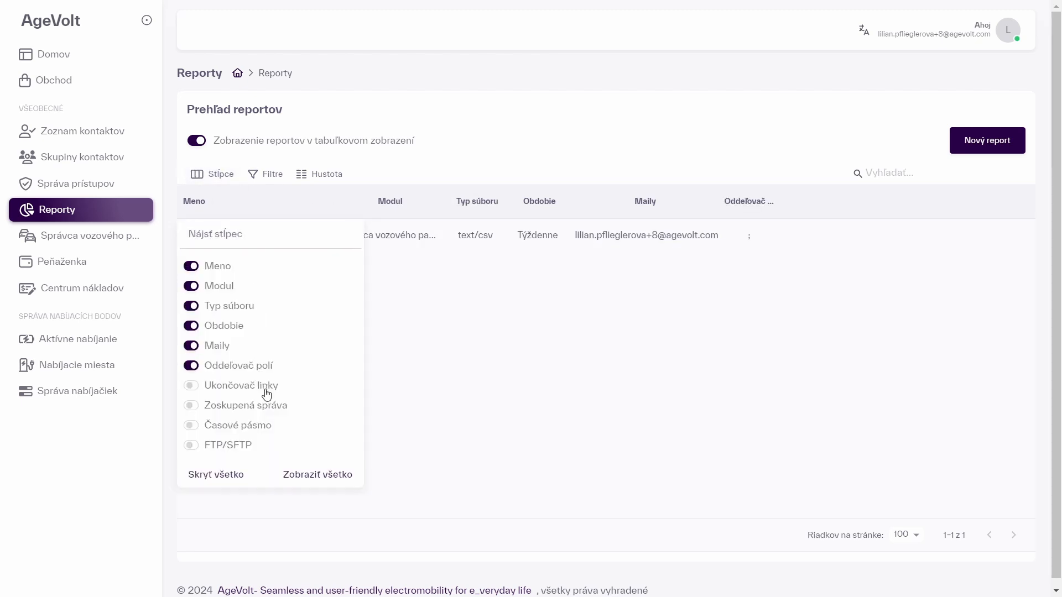
pyautogui.click(265, 387)
pyautogui.click(268, 414)
pyautogui.click(263, 427)
pyautogui.click(241, 448)
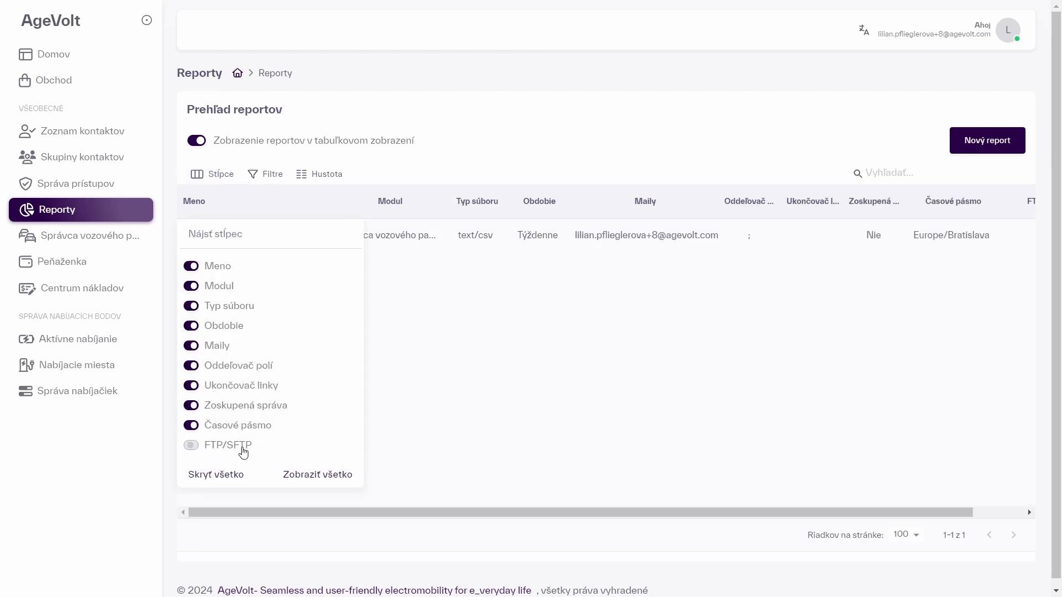
pyautogui.click(551, 397)
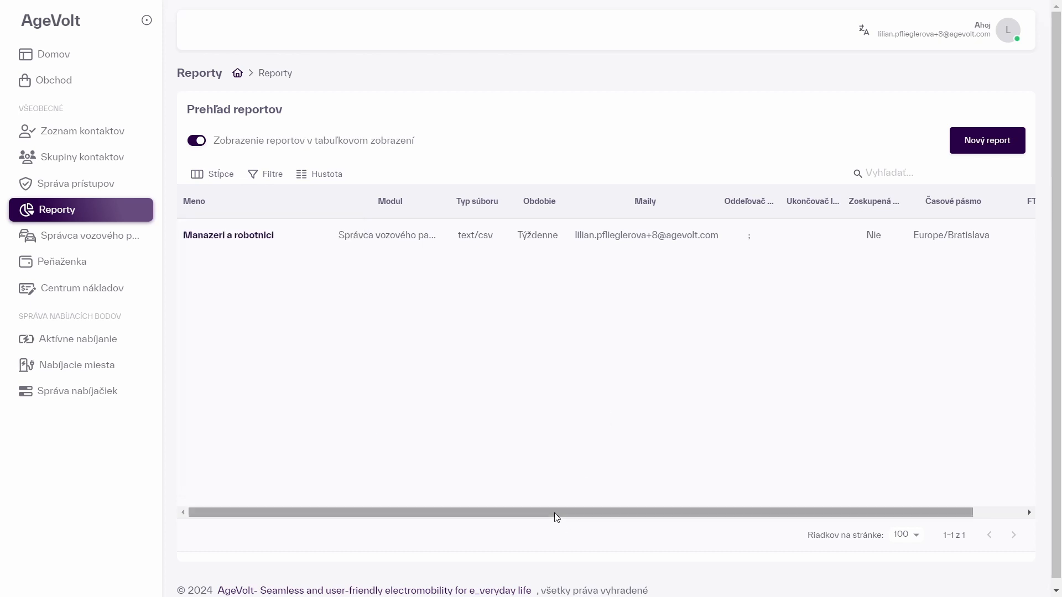
pyautogui.moveTo(554, 513); pyautogui.dragTo(355, 481)
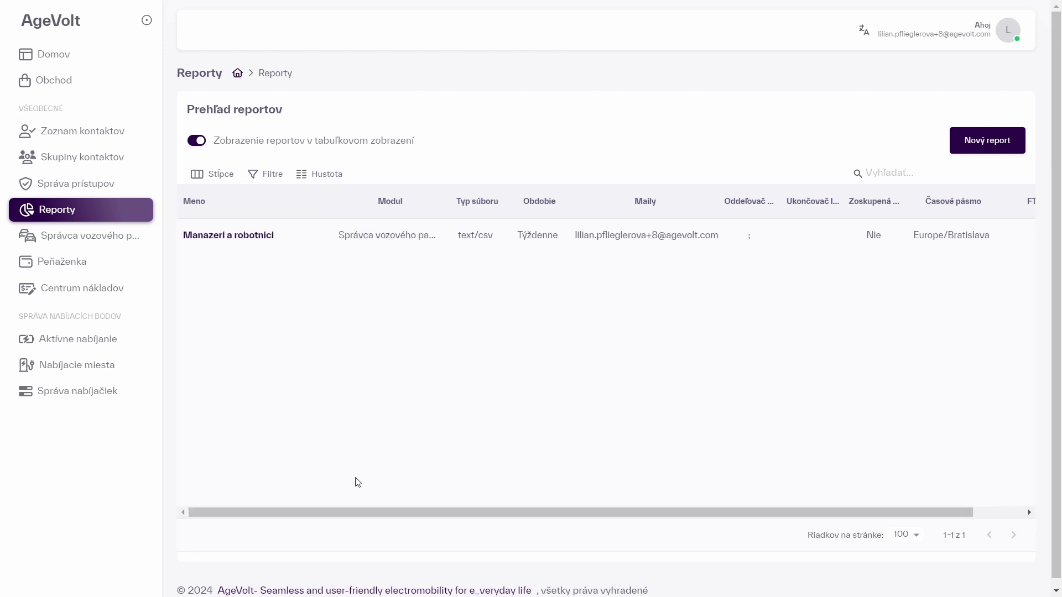
# Look at the report table's filter settings and rows-per-page options without changing them
pyautogui.click(271, 176)
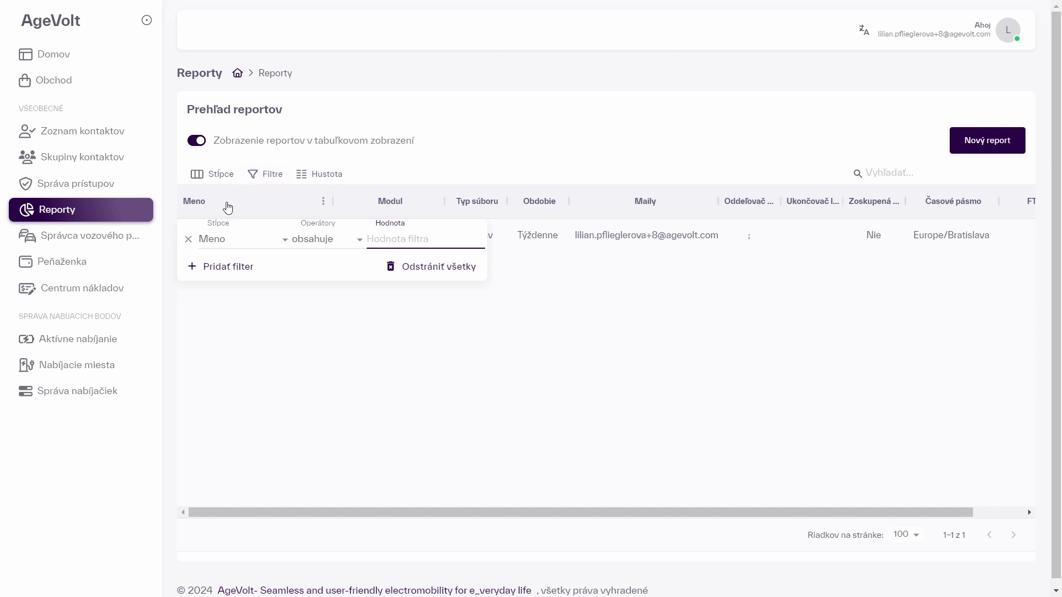
pyautogui.click(187, 241)
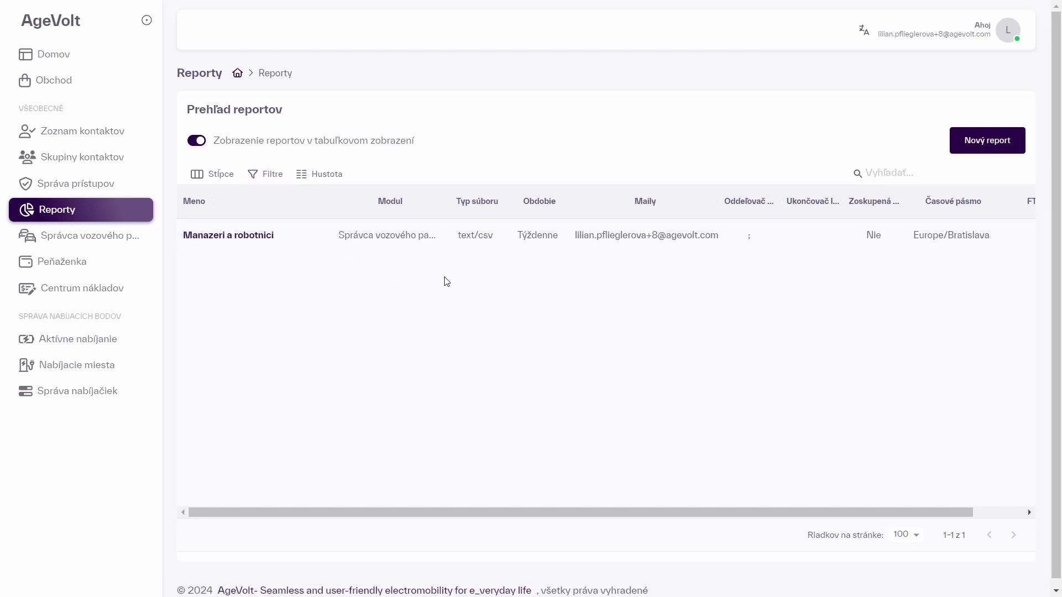
pyautogui.click(915, 536)
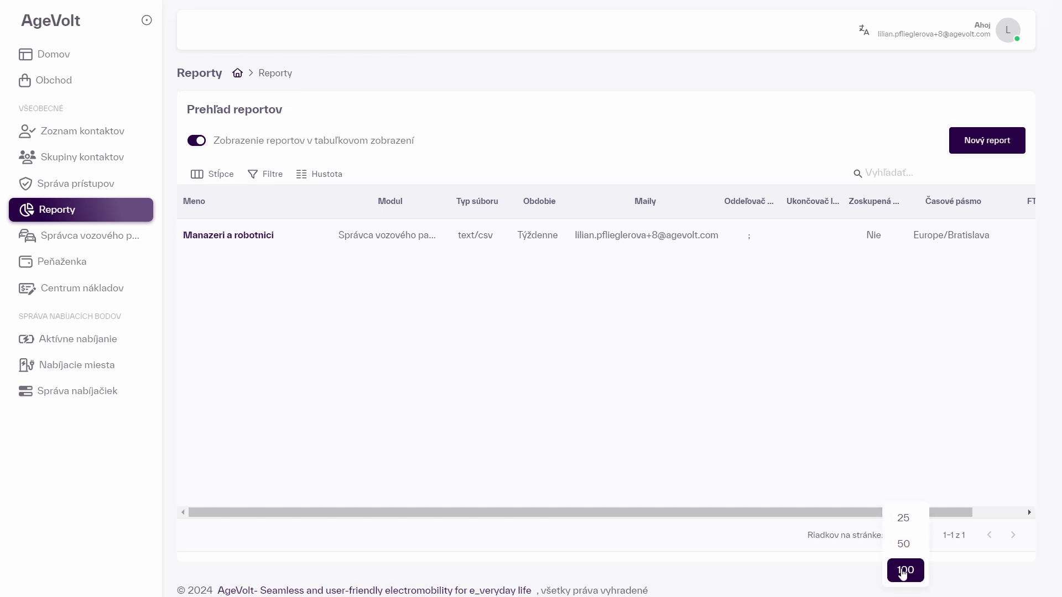
pyautogui.click(805, 557)
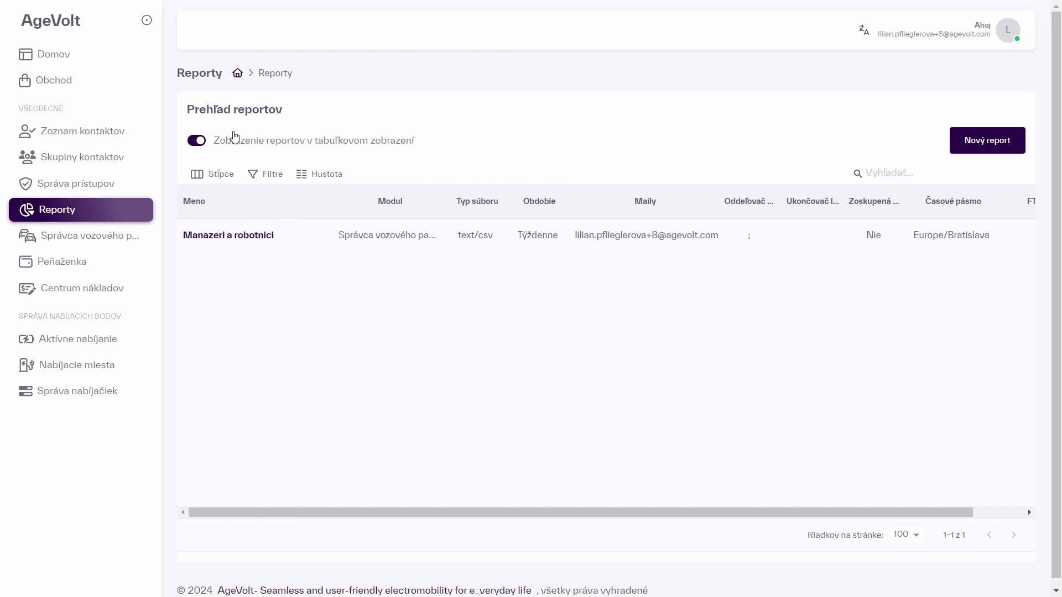
# Switch the reports overview back to card view and open the detail of the Manazeri a robotnici report
pyautogui.click(232, 138)
pyautogui.click(526, 463)
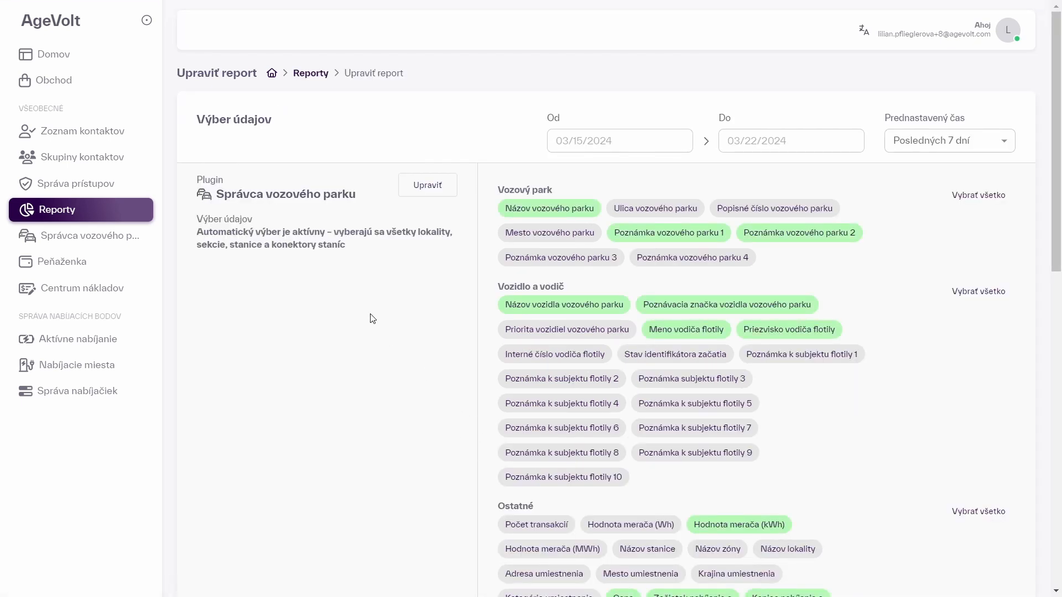
# Add the Obdobie od and Obdobie do fields to the report selection and update the report data to check the period columns
pyautogui.scroll(-2, 373, 318)
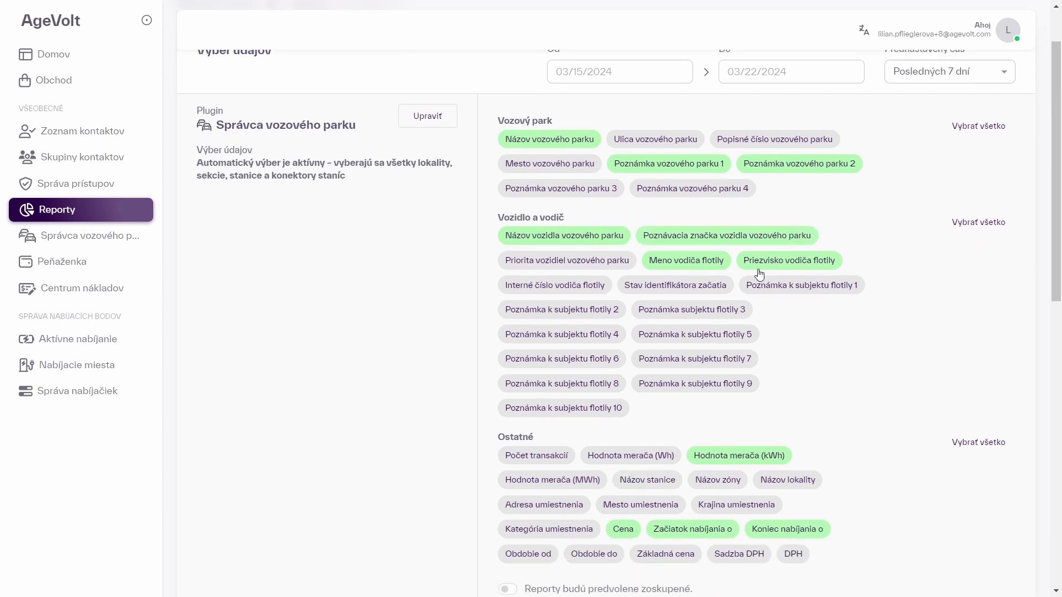
pyautogui.click(540, 557)
pyautogui.click(597, 558)
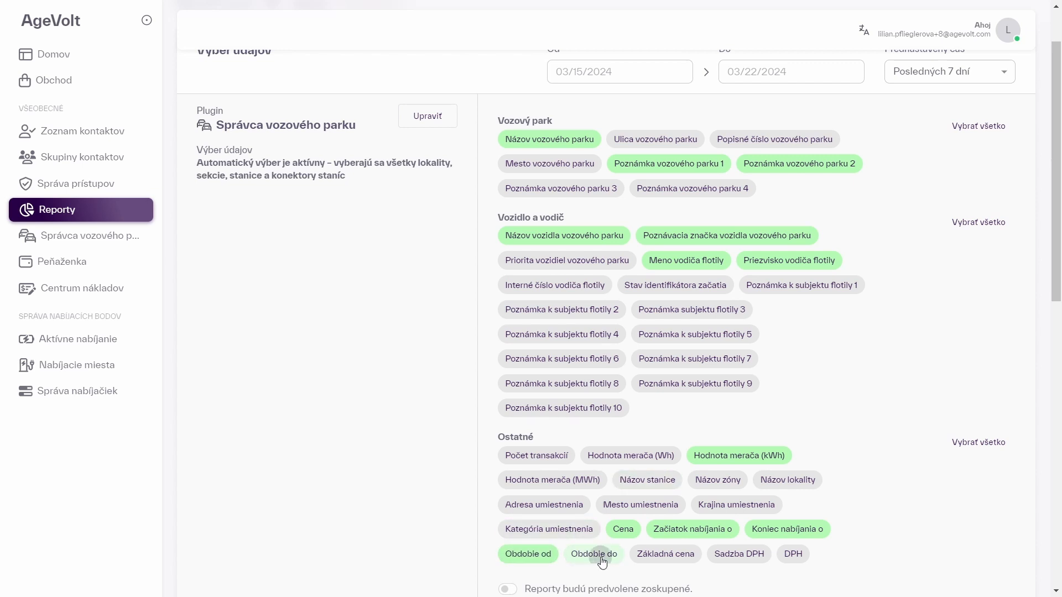
pyautogui.scroll(-6, 497, 337)
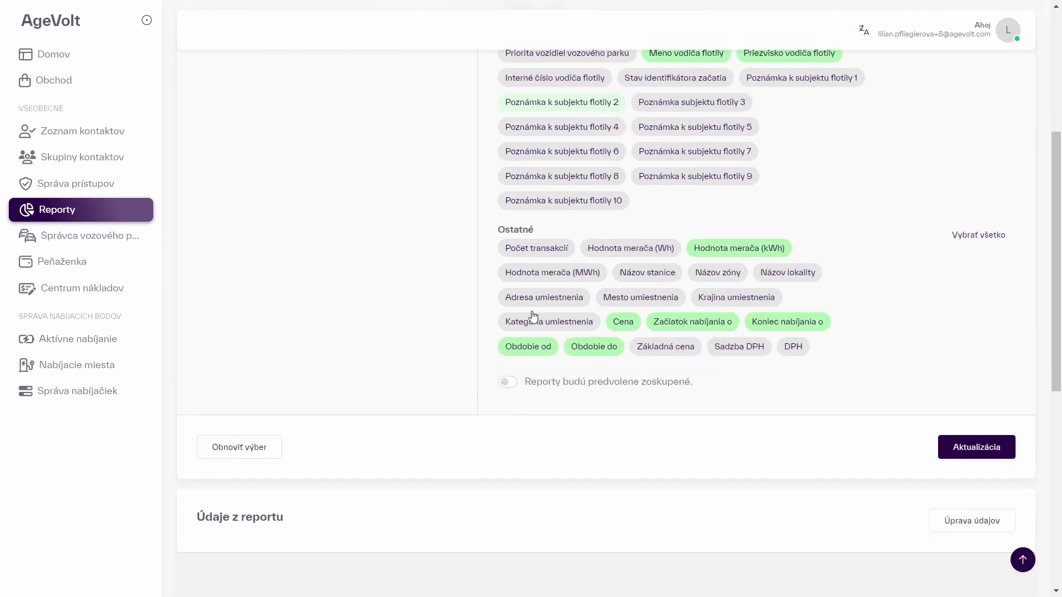
pyautogui.click(996, 311)
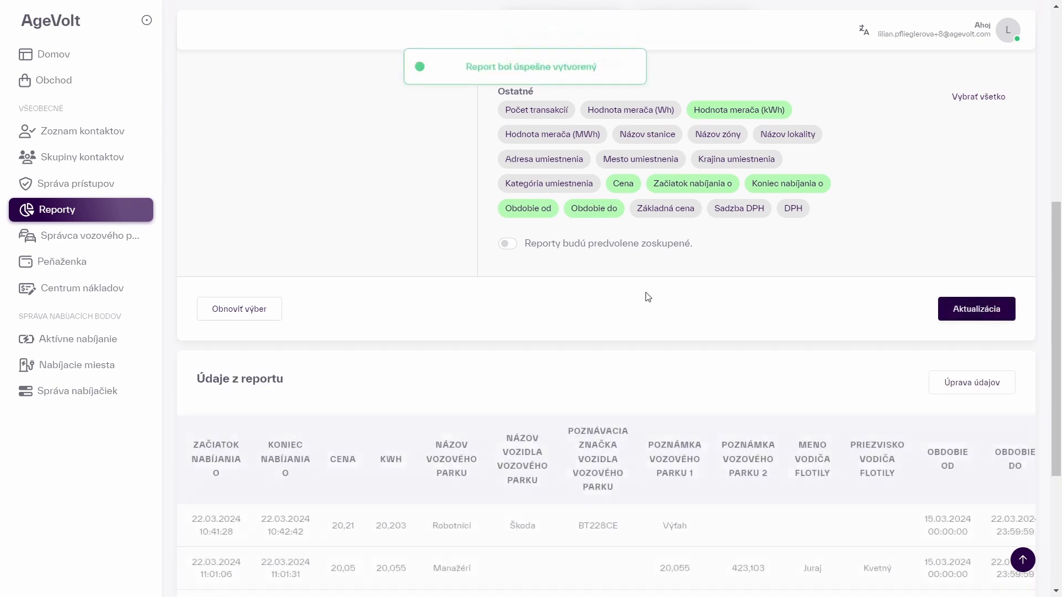
pyautogui.scroll(-4, 645, 296)
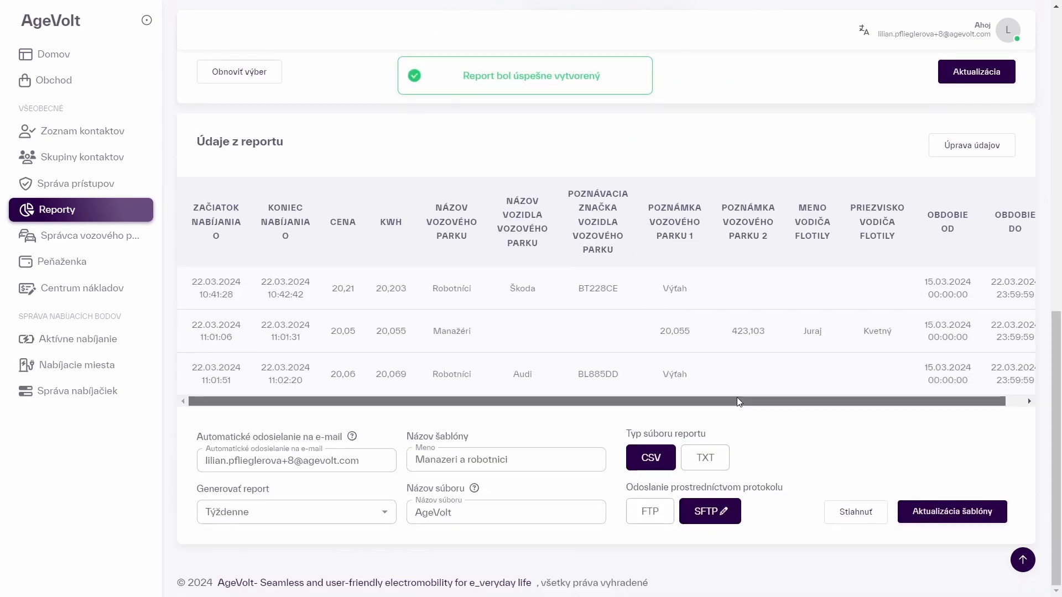
pyautogui.moveTo(728, 399); pyautogui.dragTo(921, 402)
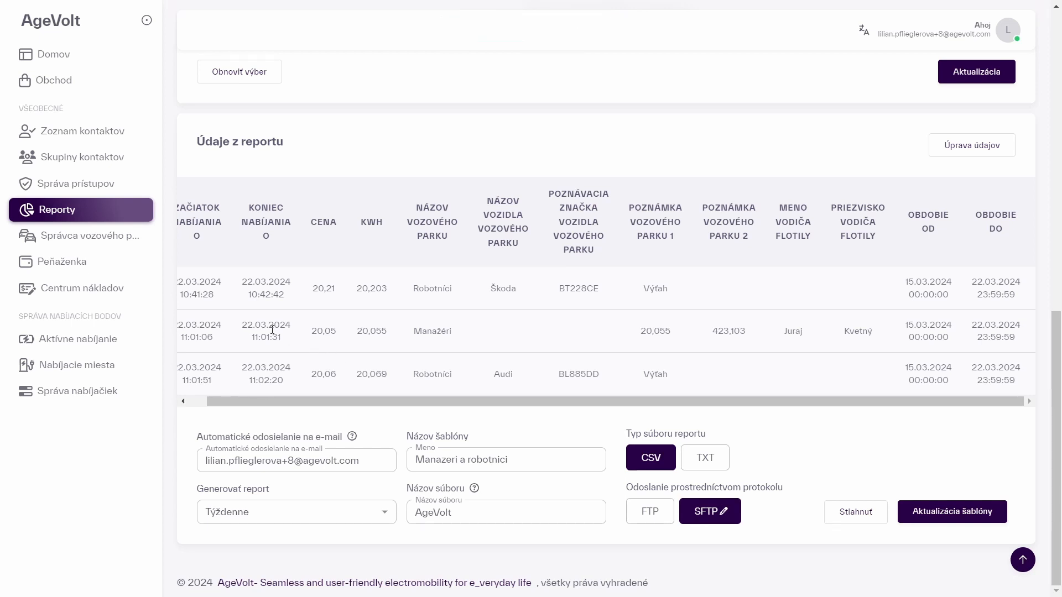
# Open the Manažéri fleet for editing in the fleet manager to examine the formulas in Poznámka 1 and Poznámka 2
pyautogui.click(41, 236)
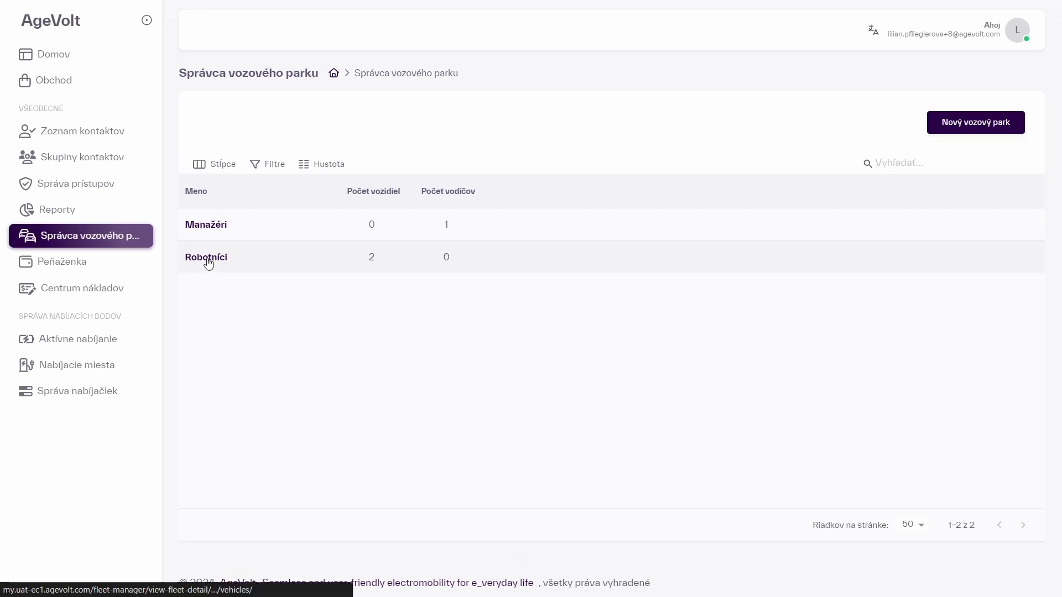
pyautogui.click(197, 224)
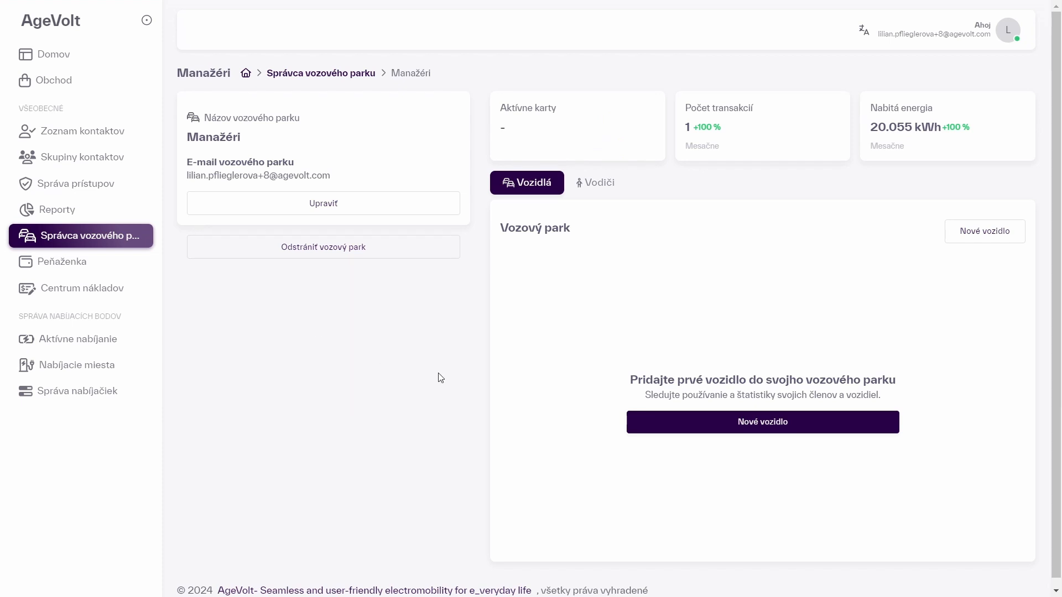
pyautogui.click(315, 212)
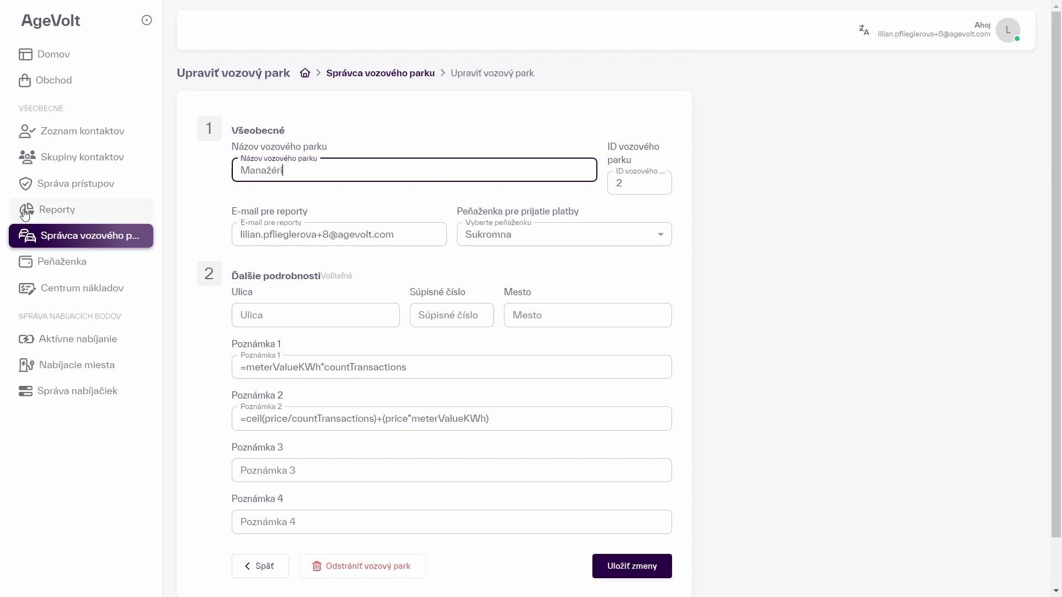
# Reopen the Manazeri a robotnici report, update its data and examine the fleet note values in the Manažéri row
pyautogui.click(55, 210)
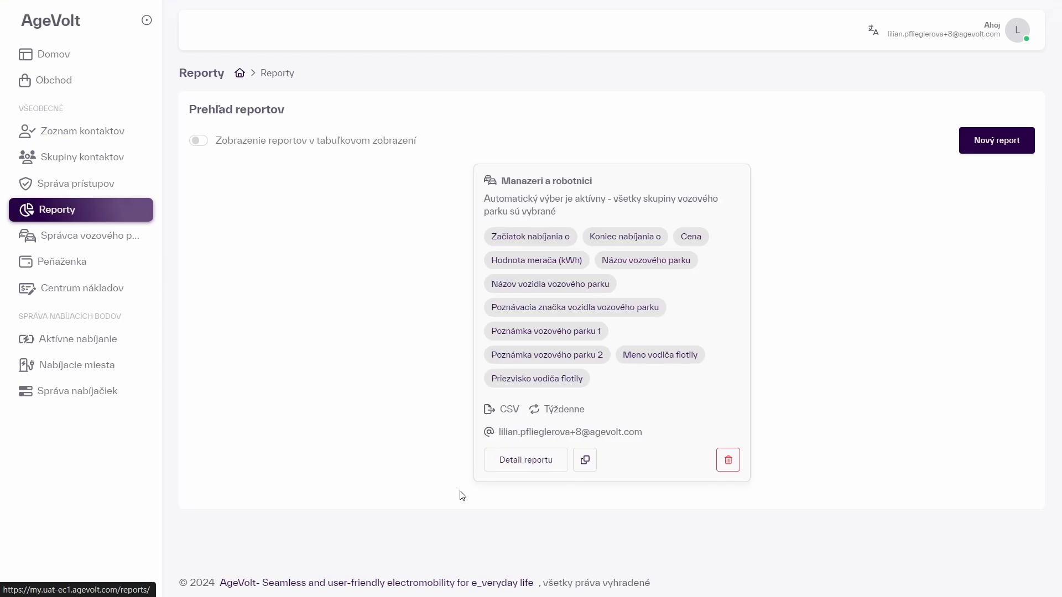
pyautogui.click(509, 467)
pyautogui.scroll(-5, 839, 390)
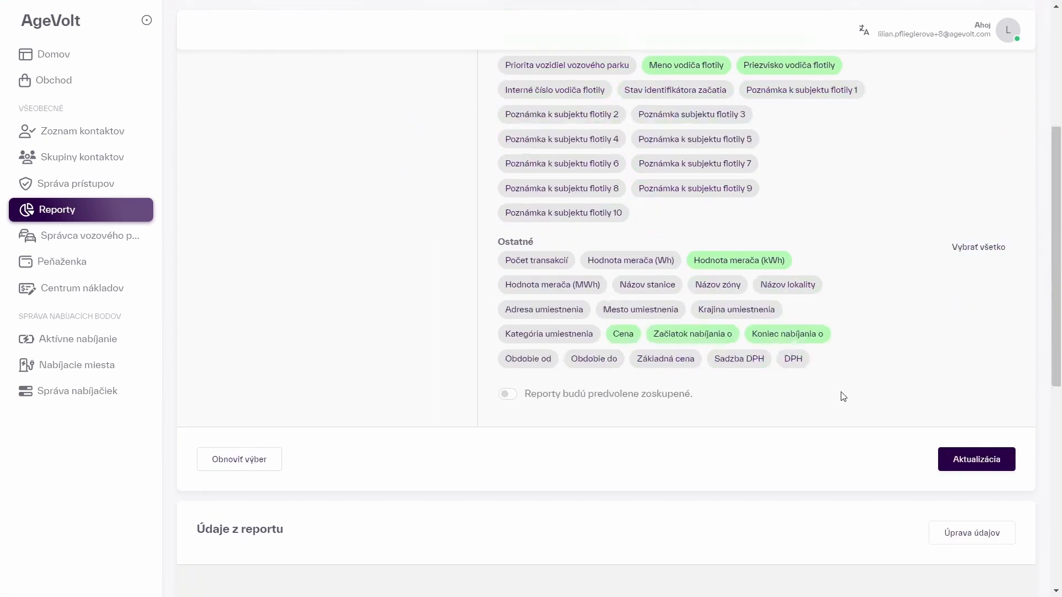
pyautogui.click(971, 440)
pyautogui.scroll(-1, 691, 393)
pyautogui.scroll(-4, 673, 391)
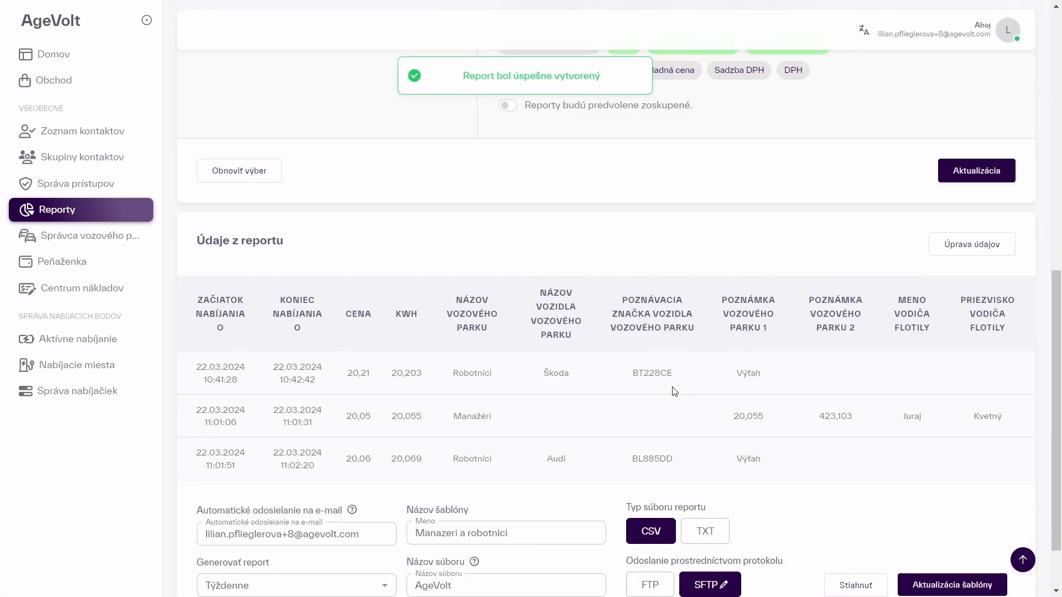
pyautogui.moveTo(715, 420); pyautogui.dragTo(889, 417)
pyautogui.click(833, 475)
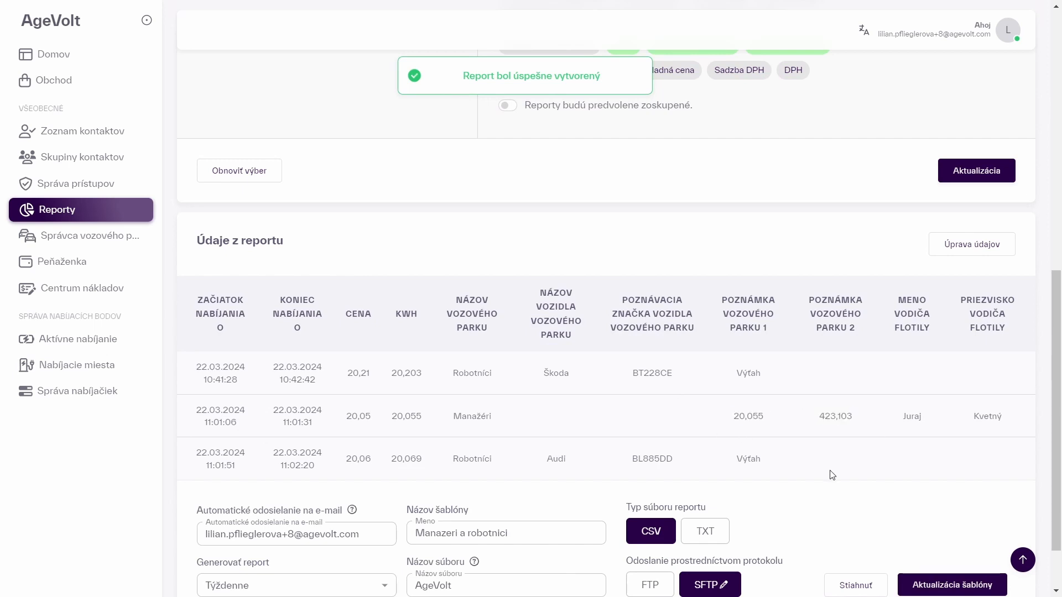